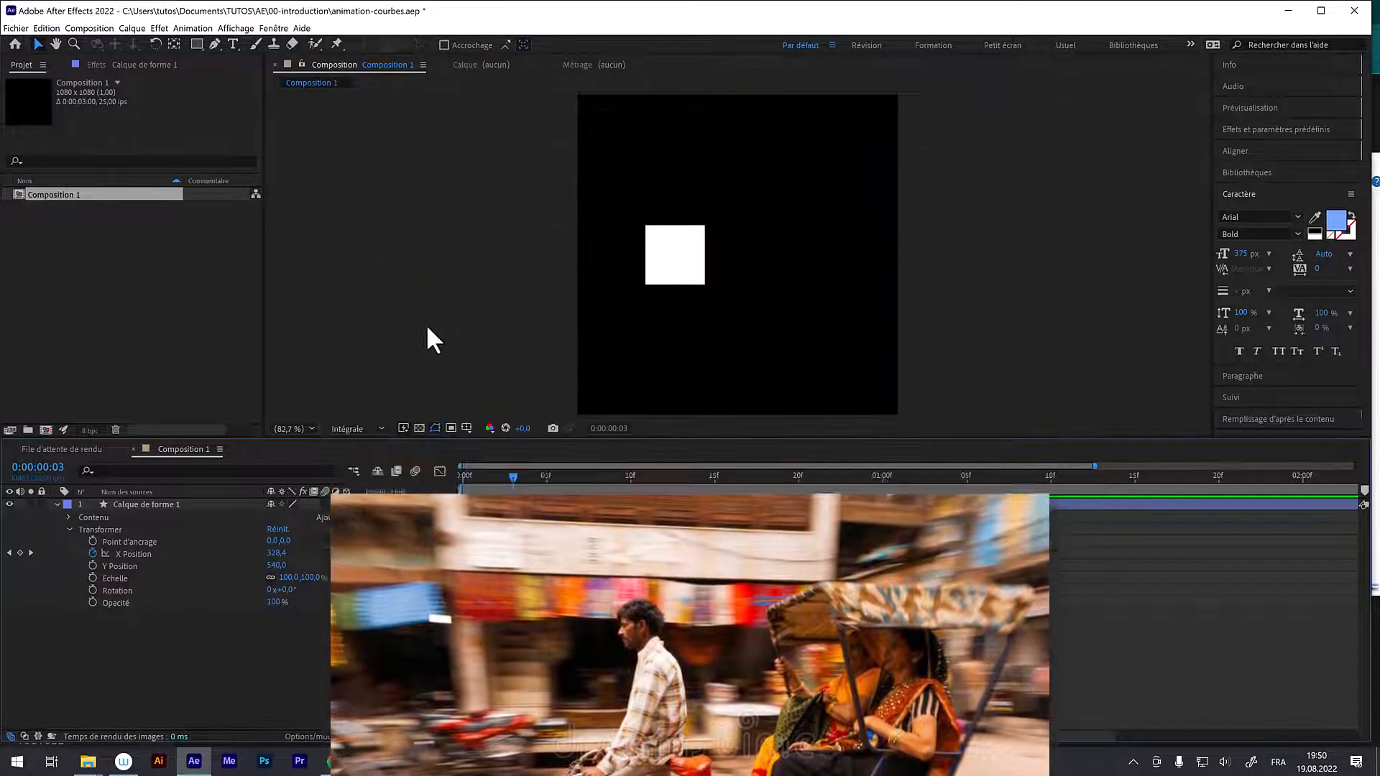
Step: Scrub through the white square's horizontal movement and play the animation from the first frame
drag(516, 464, 562, 474)
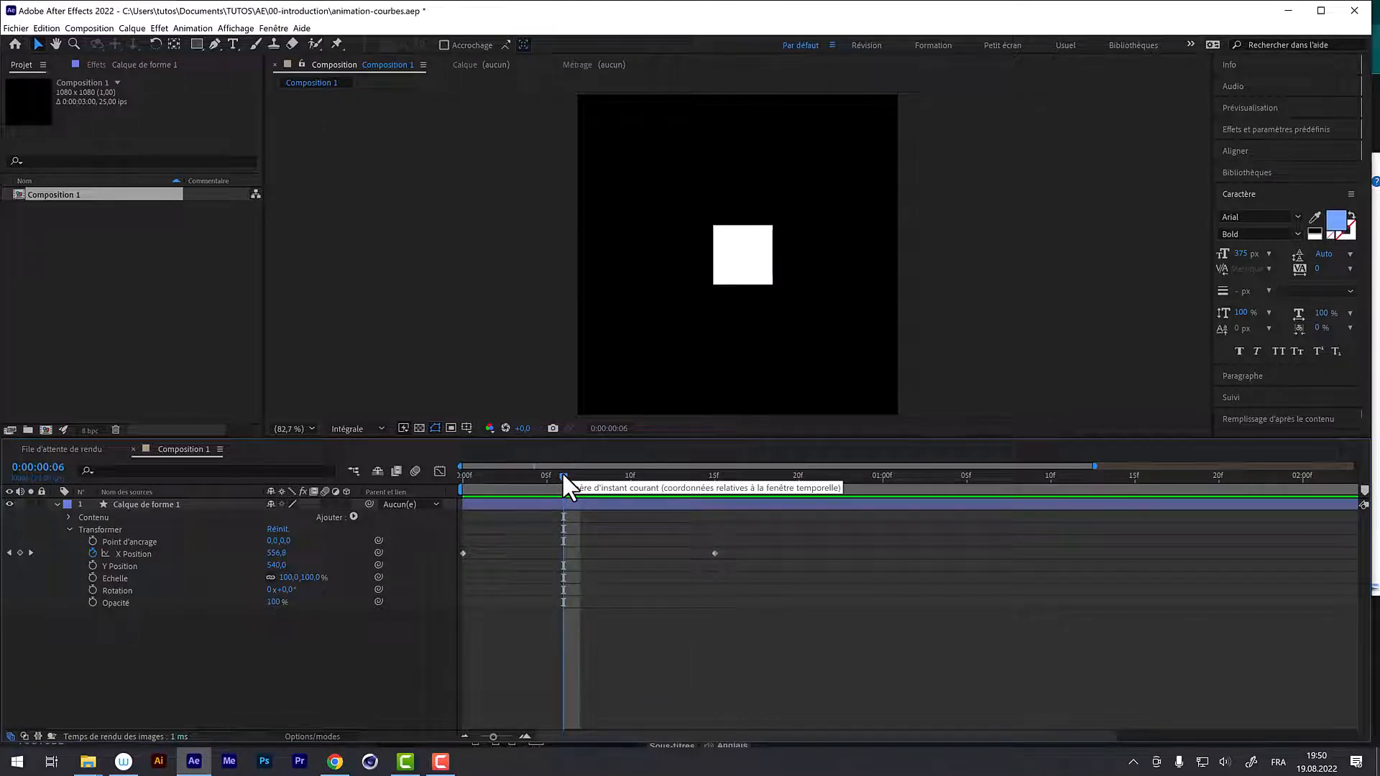
drag(564, 477, 434, 493)
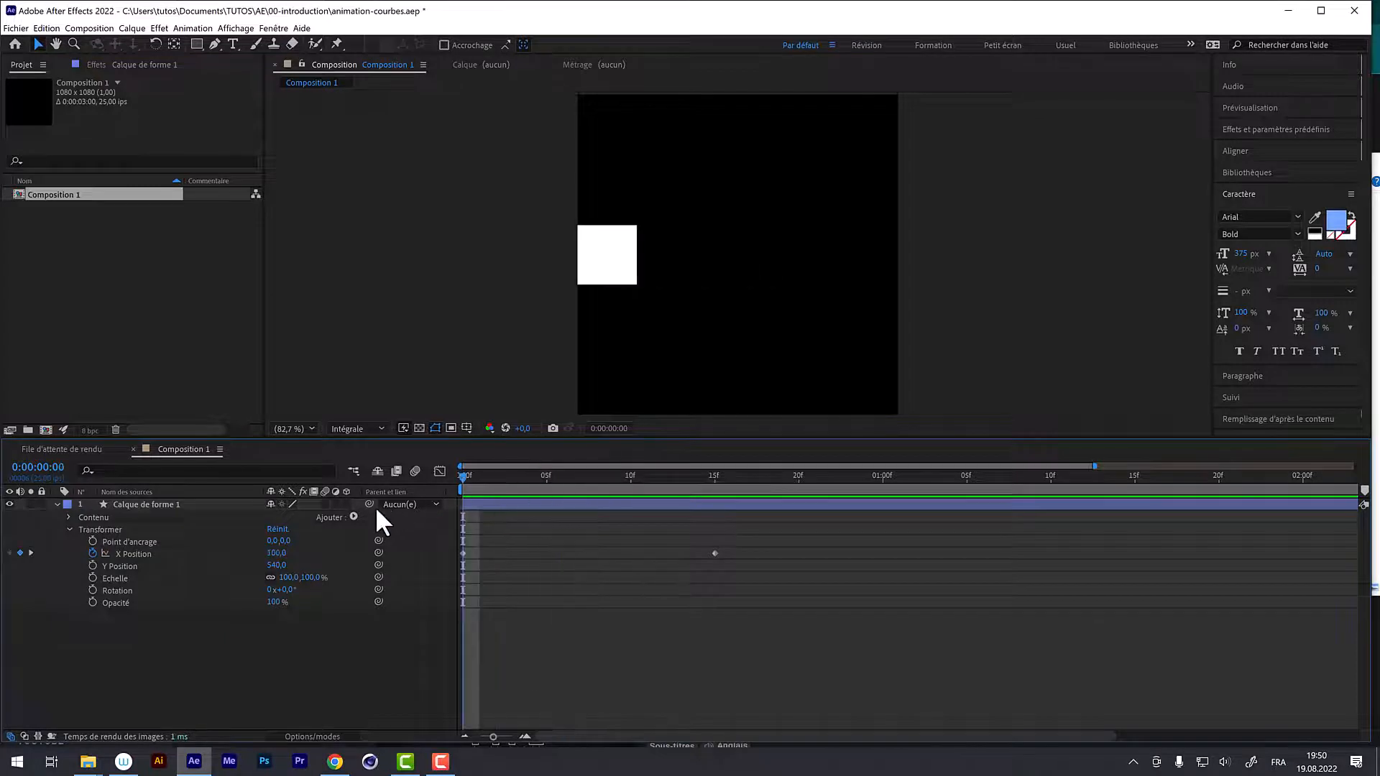
key(space)
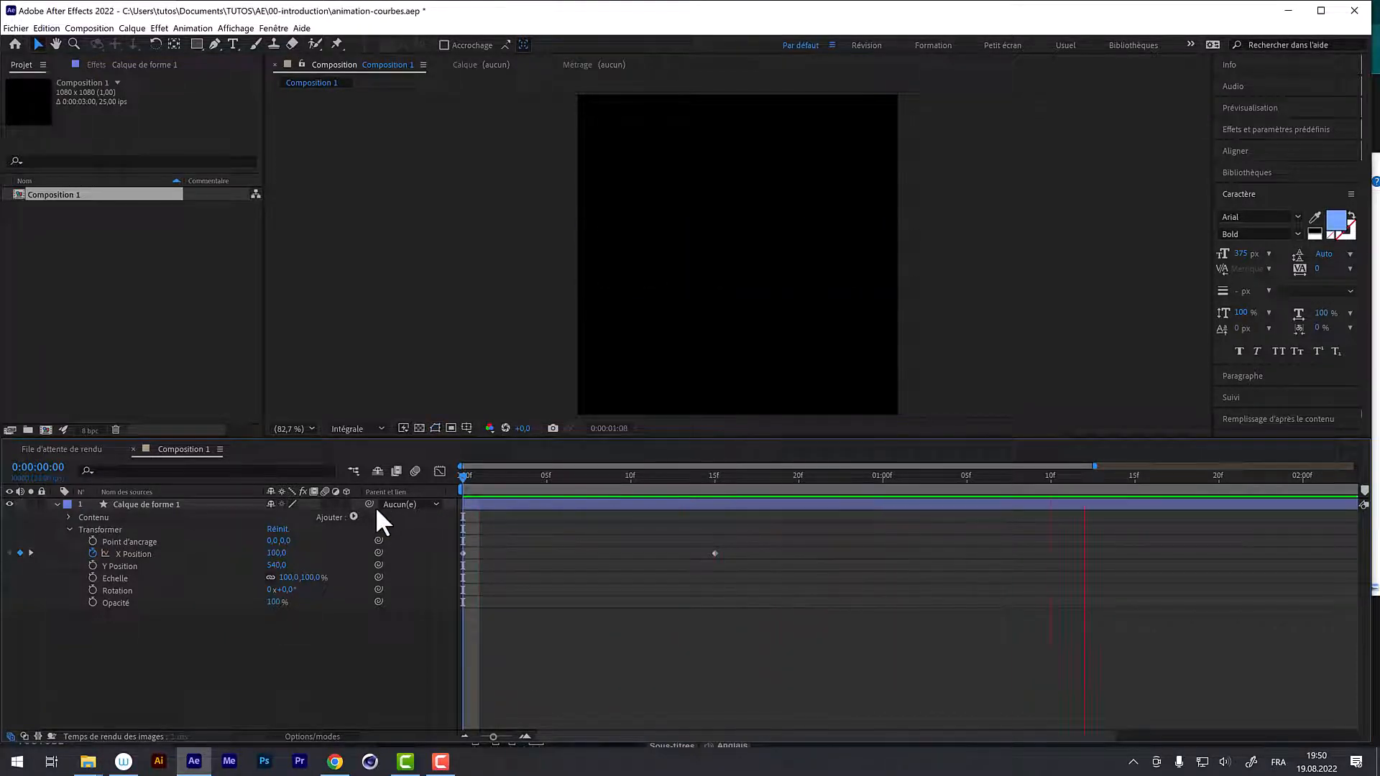
Step: Move the last X Position keyframe to frame 6 and preview the faster movement
click(565, 475)
drag(712, 550, 551, 563)
key(space)
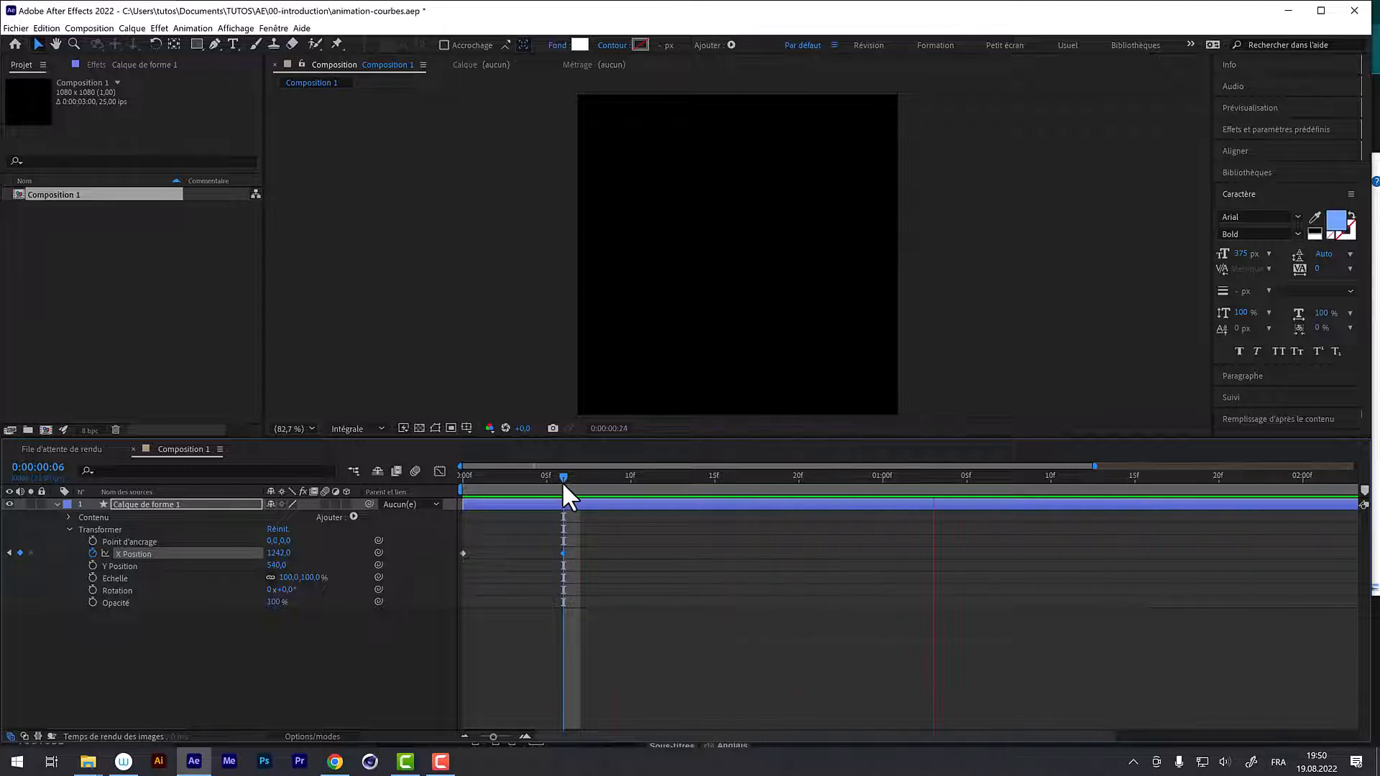
key(space)
Step: Move the last X Position keyframe to frame 11 and check the square at frame 6
drag(563, 554, 647, 554)
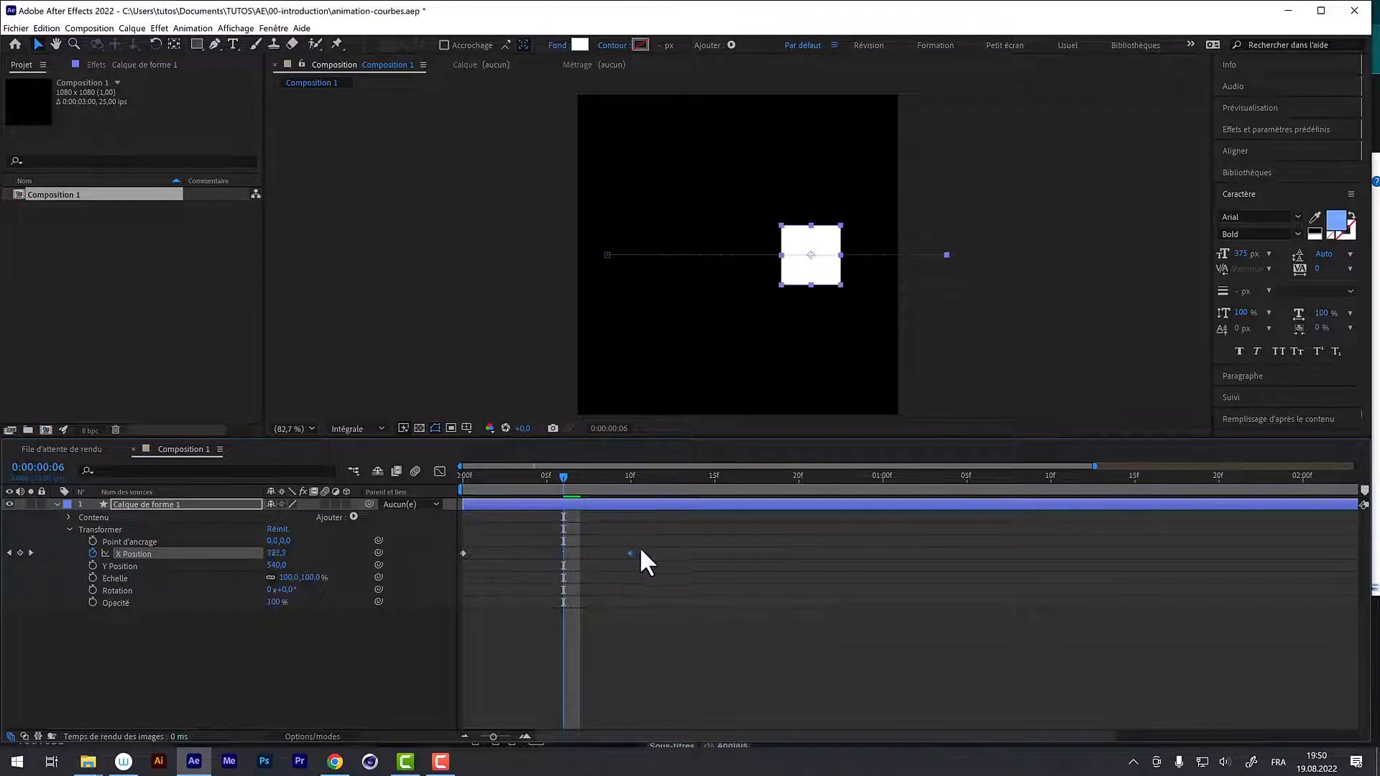
click(572, 473)
drag(575, 473, 567, 503)
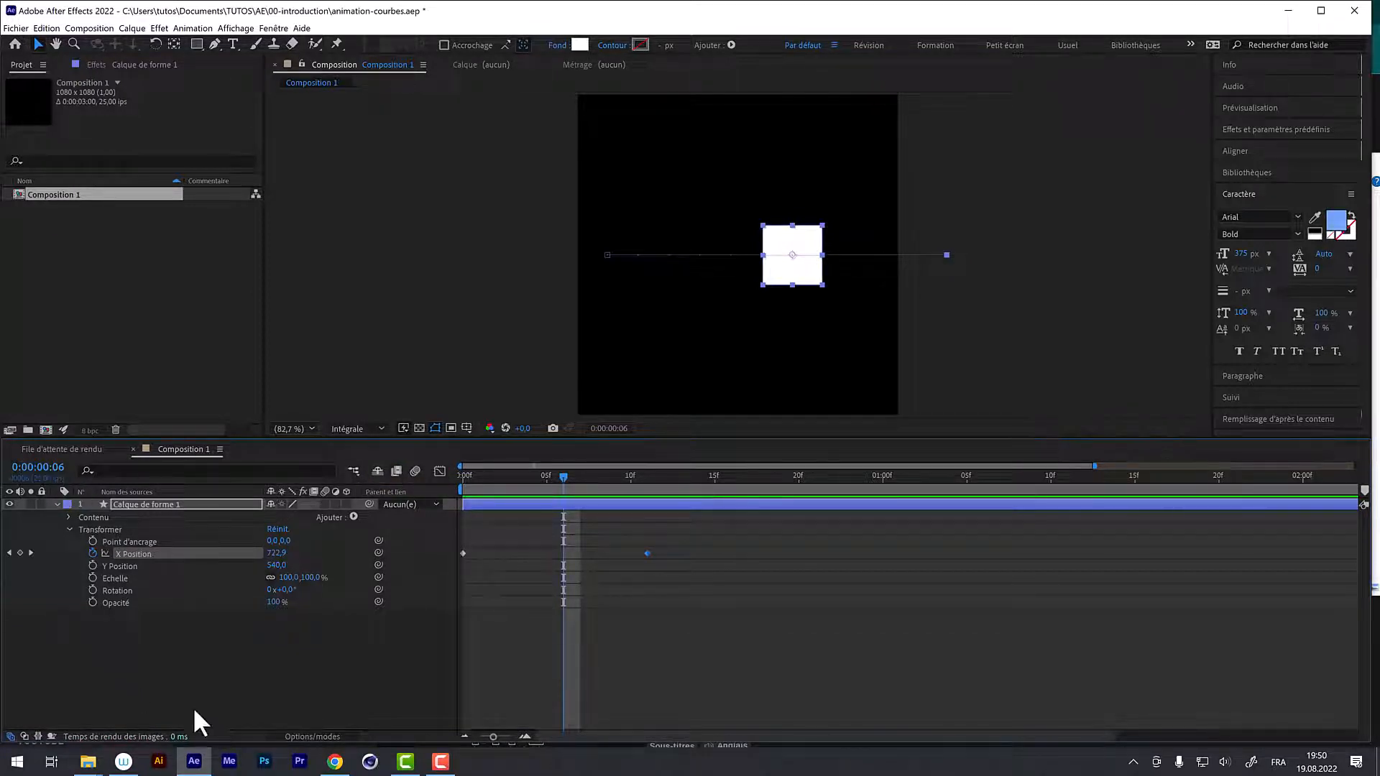
Step: Enable motion blur for the composition and for Calque de forme 1, and preview it around frames 5 and 6
click(415, 471)
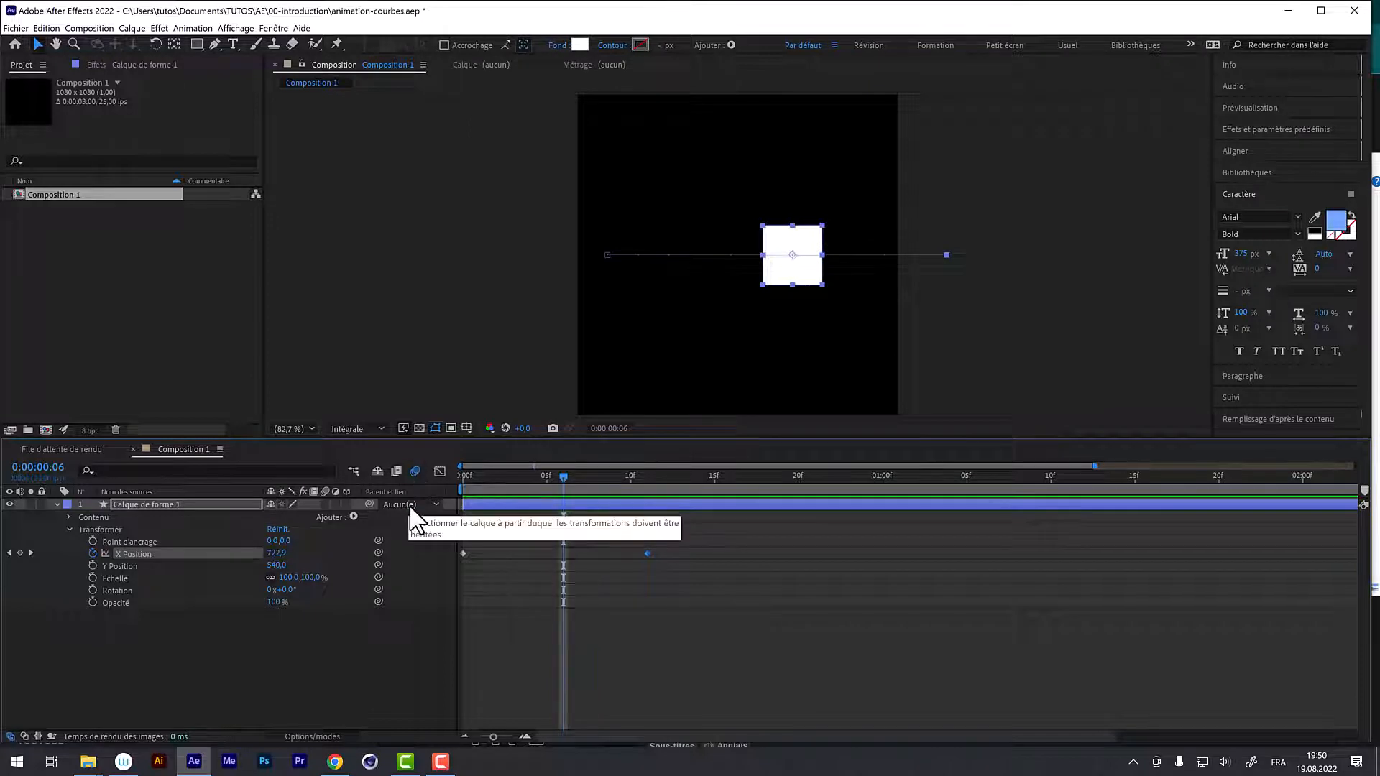
click(323, 503)
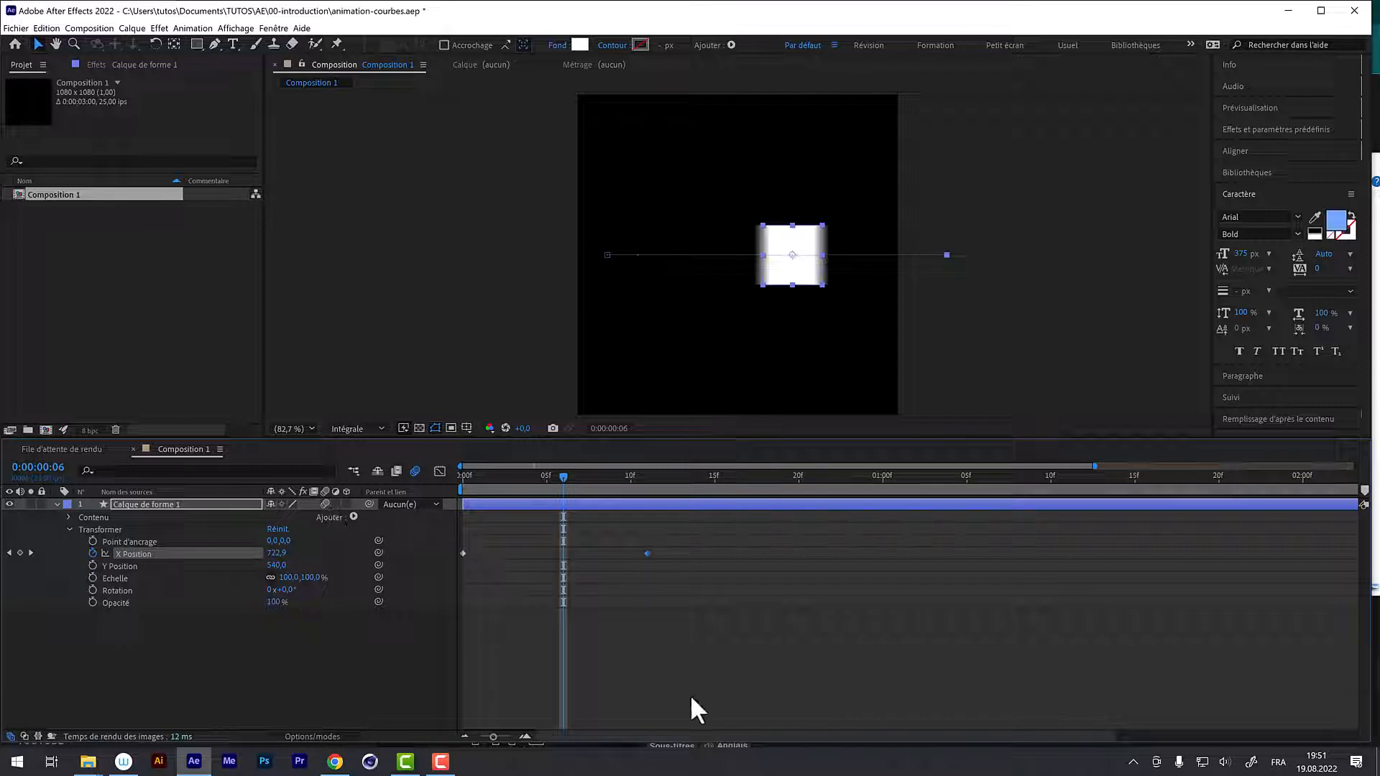
key(space)
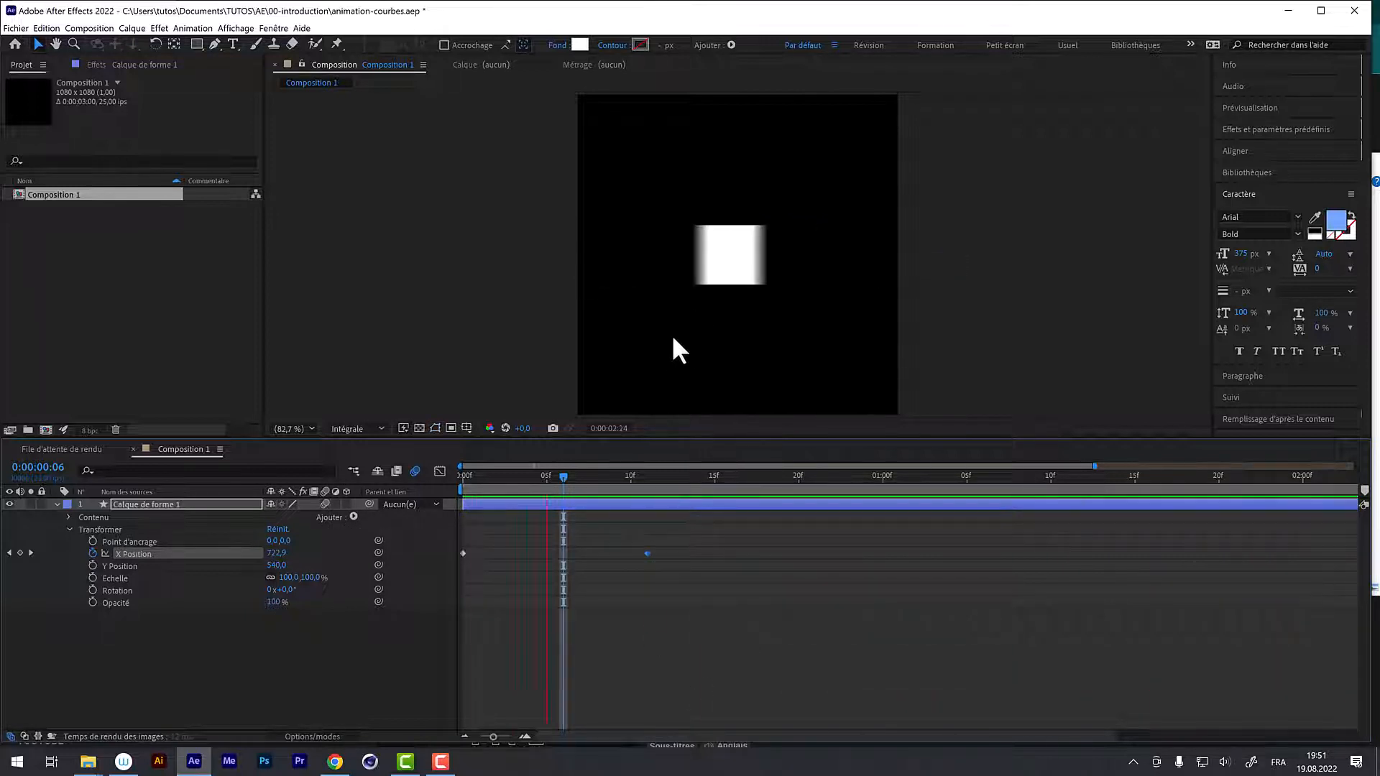
mouse_move(565, 466)
mouse_down()
mouse_move(505, 453)
mouse_move(547, 471)
mouse_up()
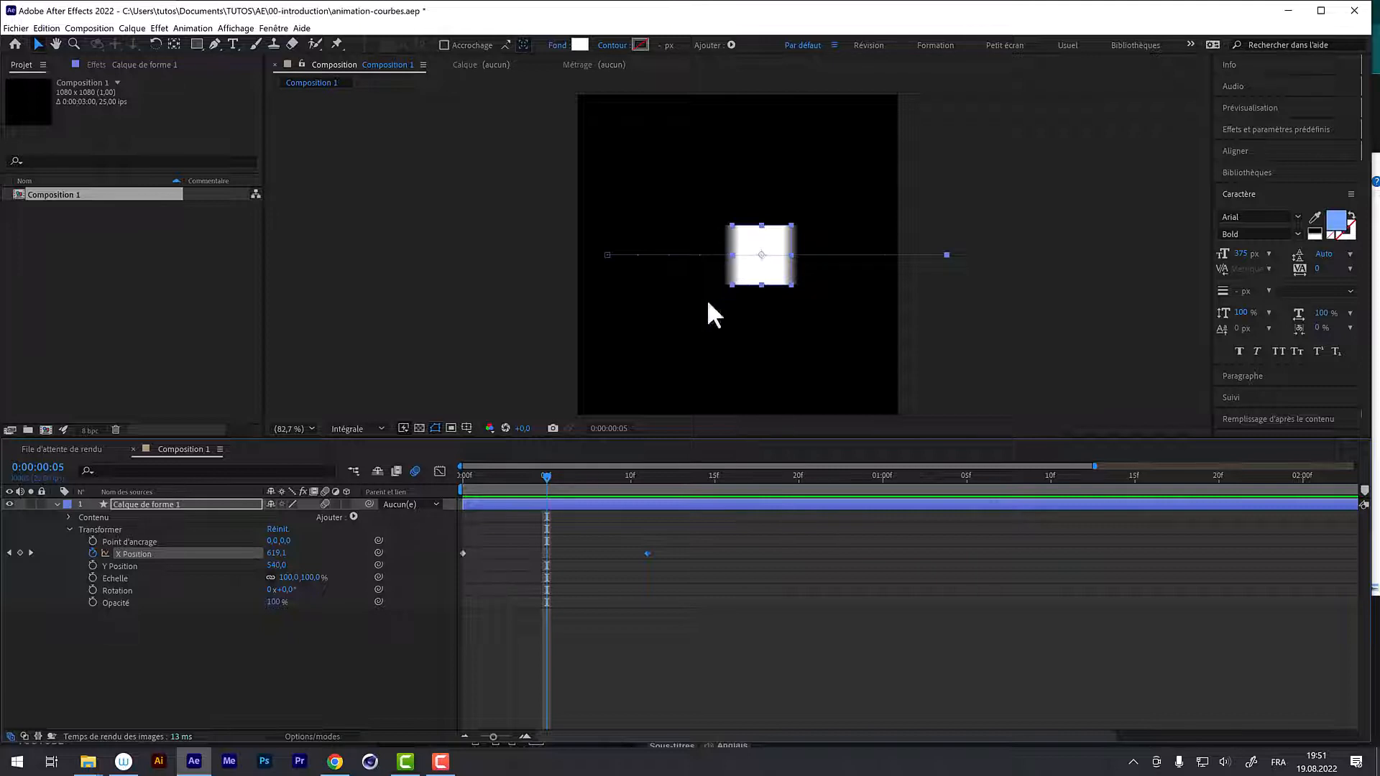
mouse_move(561, 483)
mouse_down()
mouse_move(573, 484)
mouse_move(506, 473)
mouse_move(544, 503)
mouse_up()
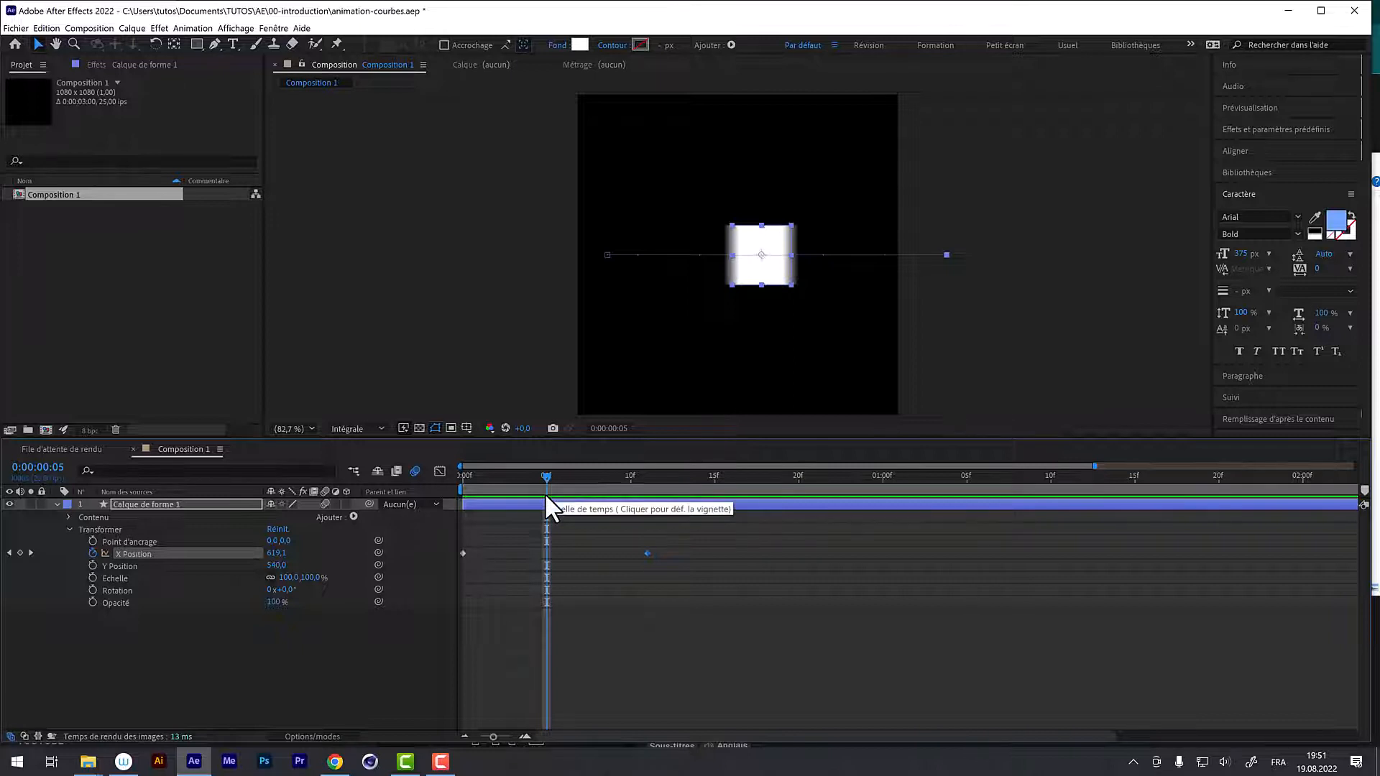
drag(544, 474, 557, 481)
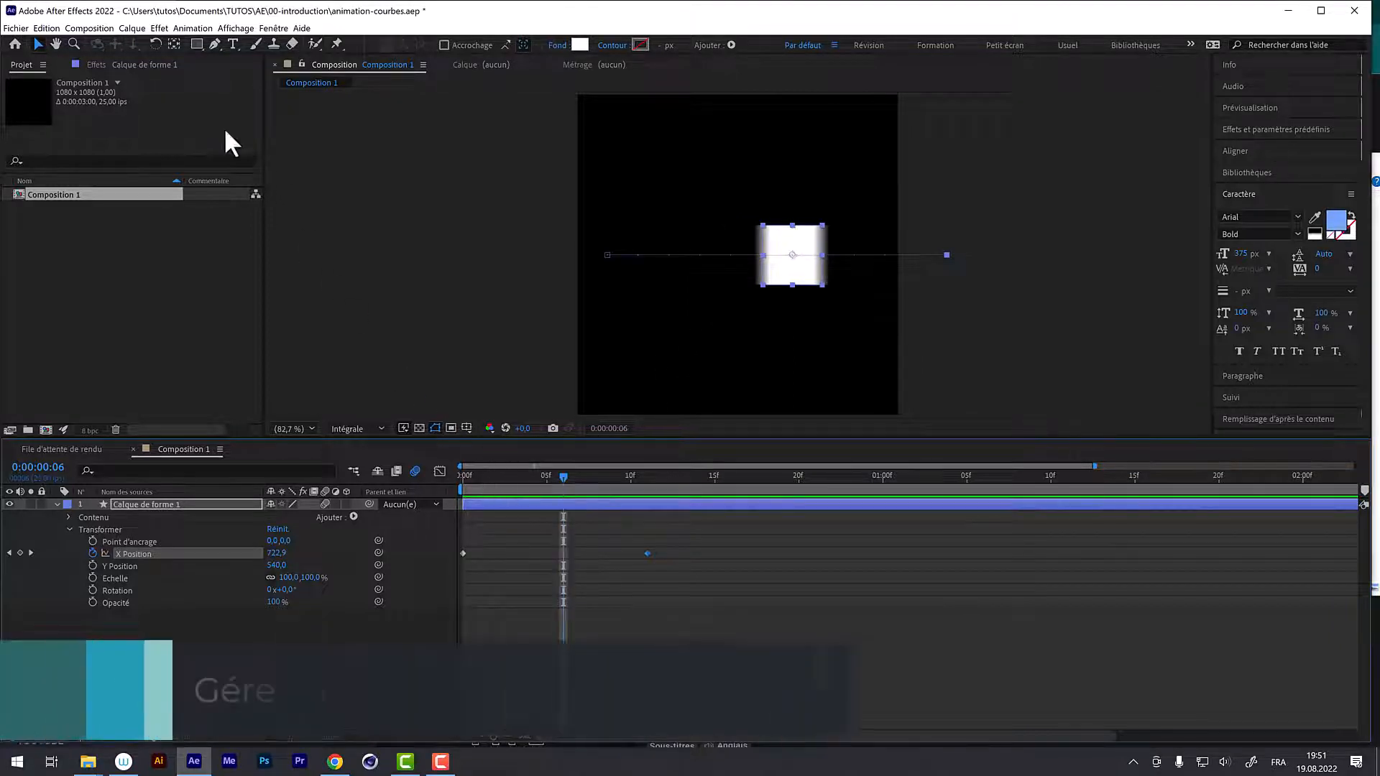
Step: Set the composition's motion blur to a 564° shutter angle, a 22° shutter phase and an adaptive sample limit of 155
click(92, 29)
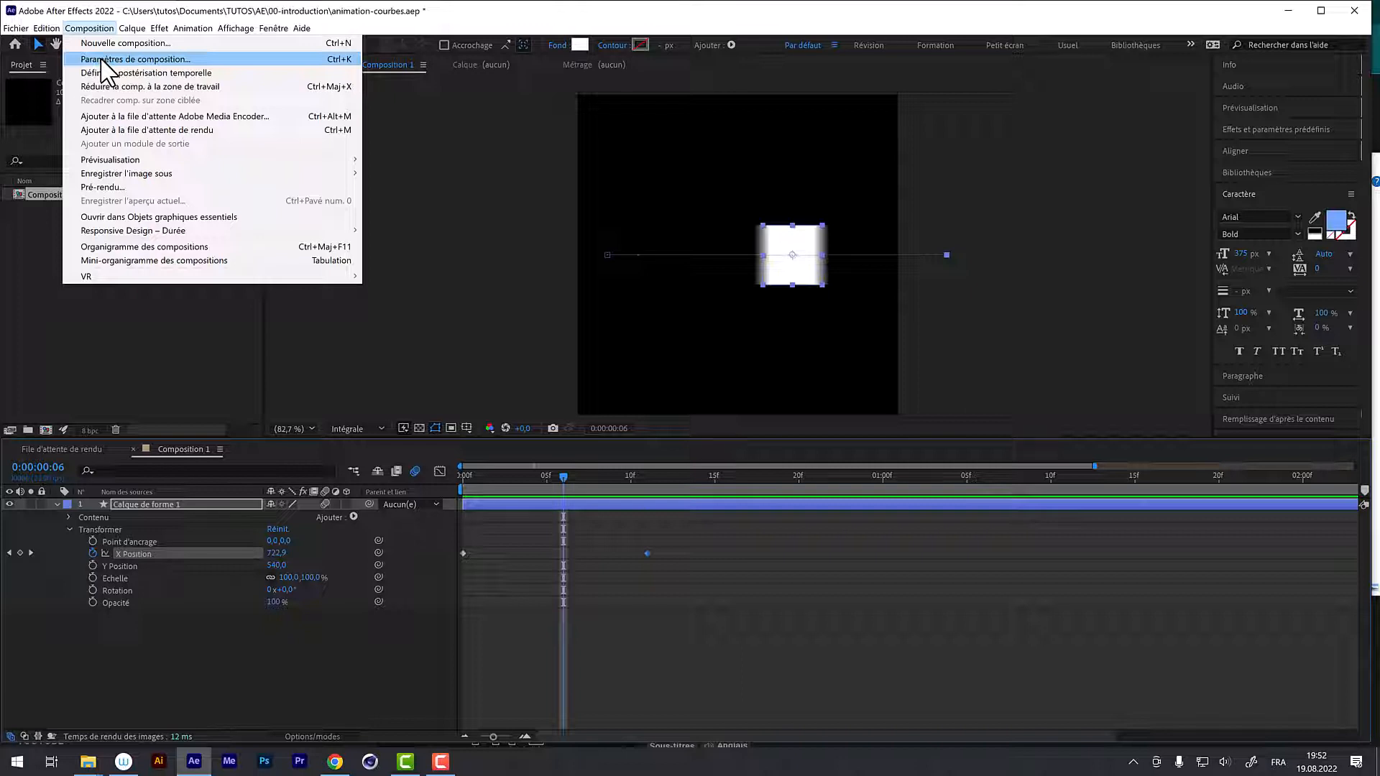
click(104, 60)
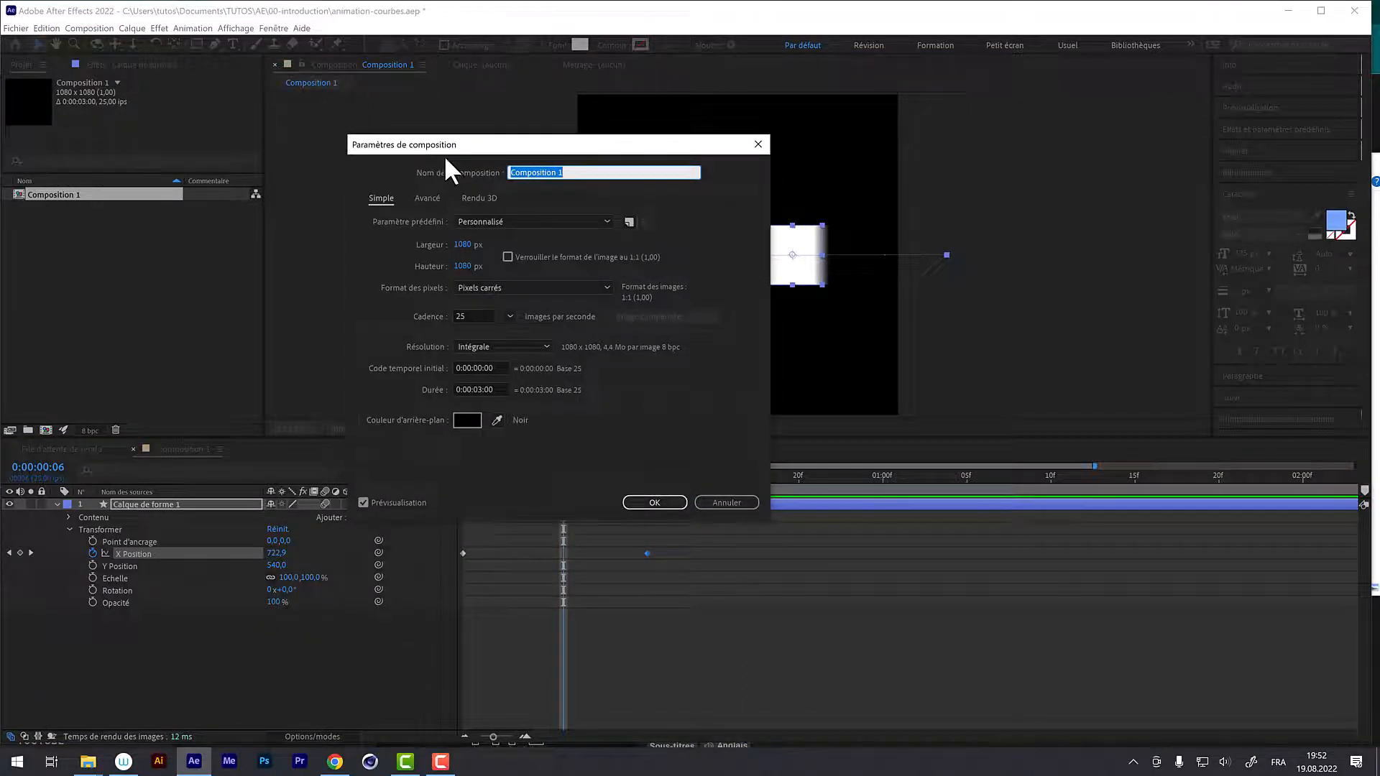
drag(444, 156, 322, 119)
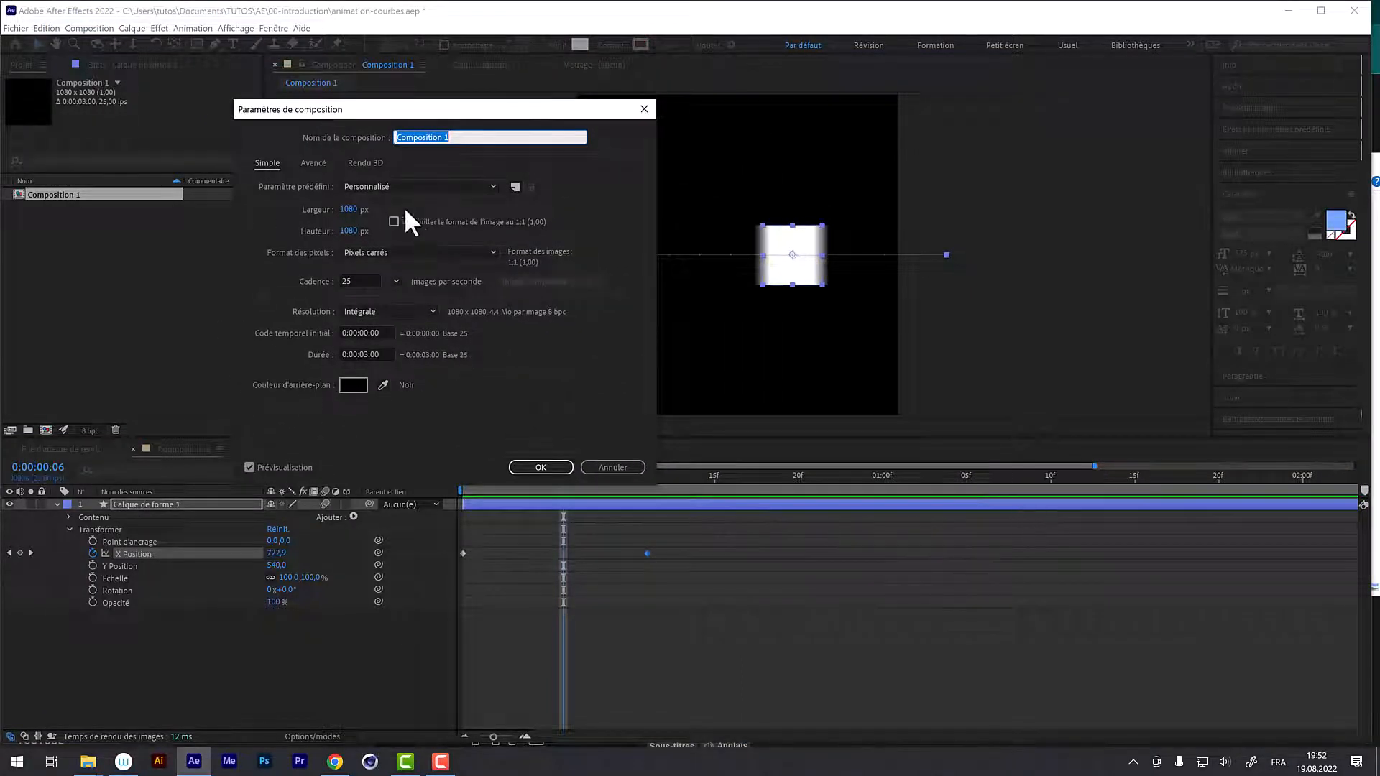
click(314, 163)
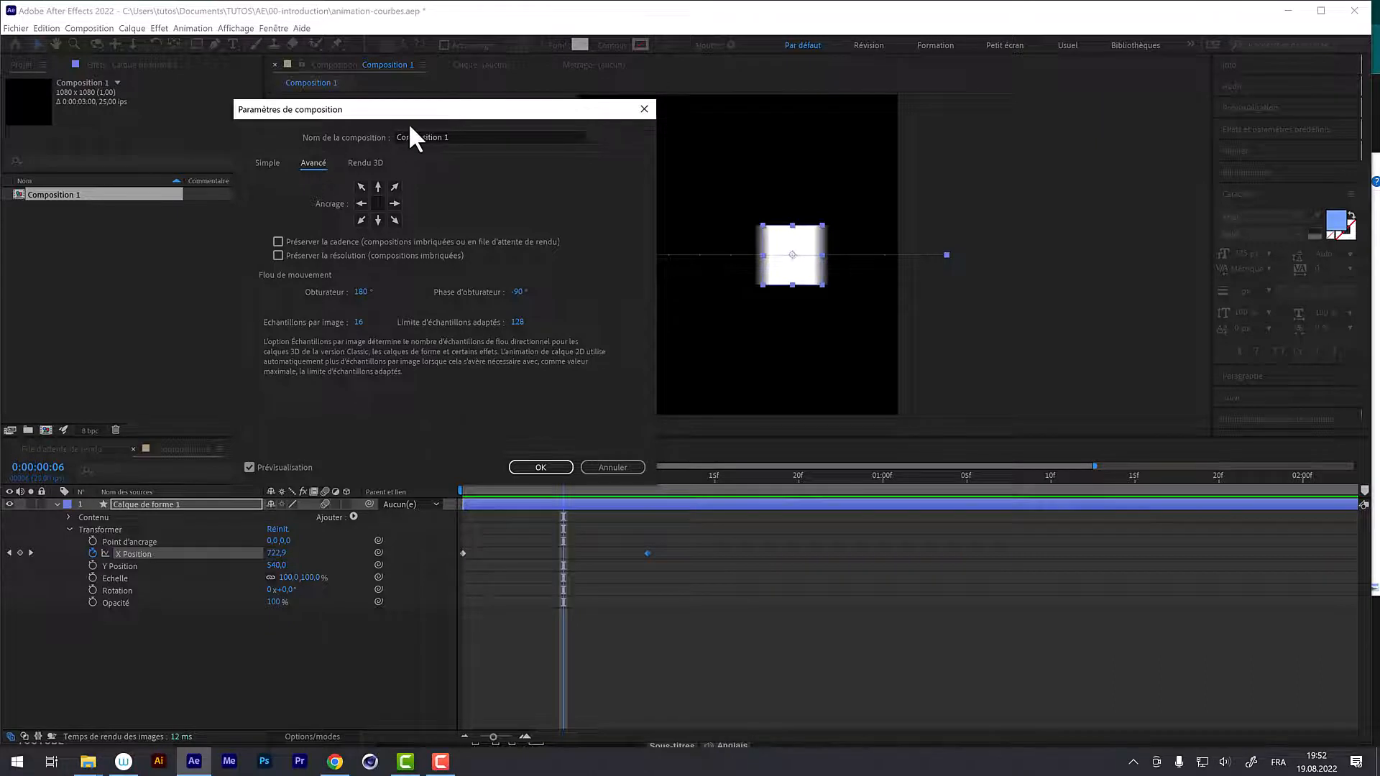
drag(406, 111, 318, 84)
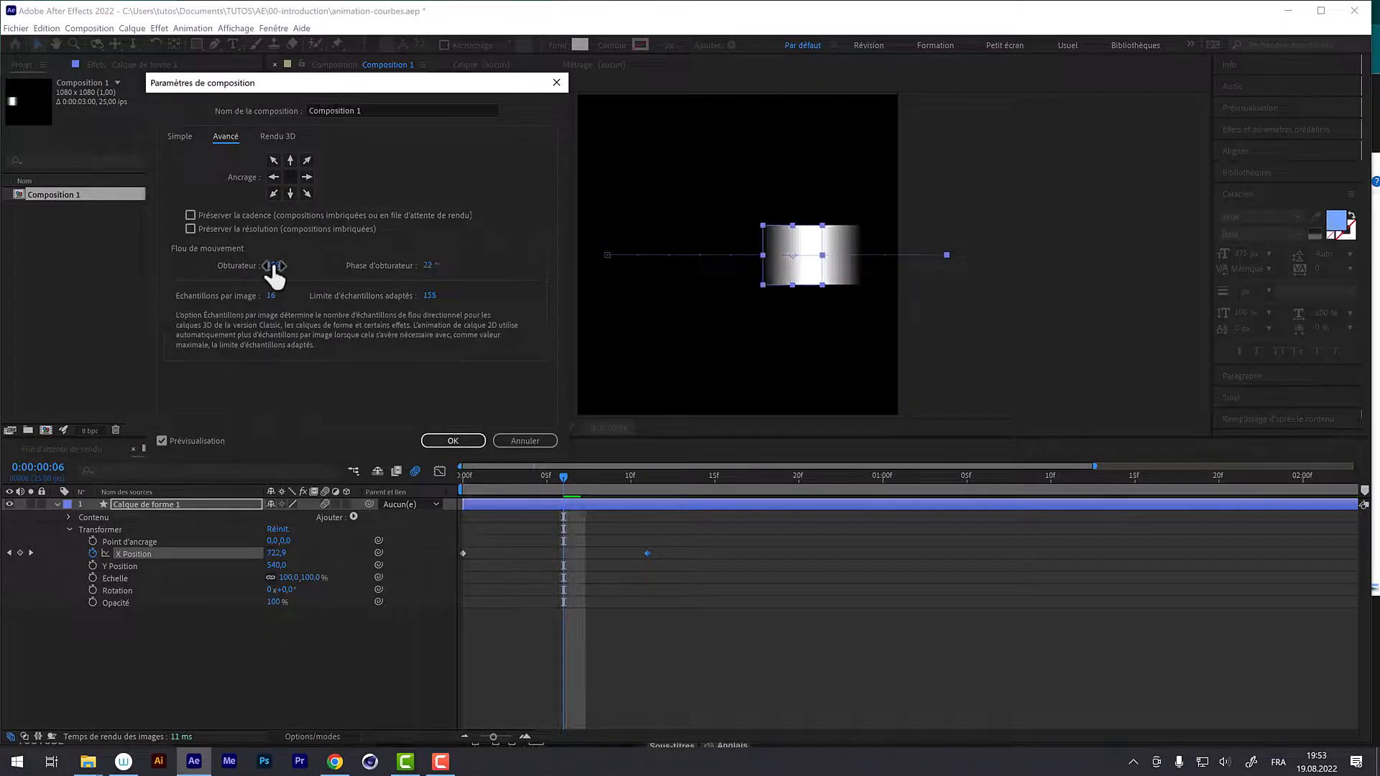
drag(275, 266, 332, 280)
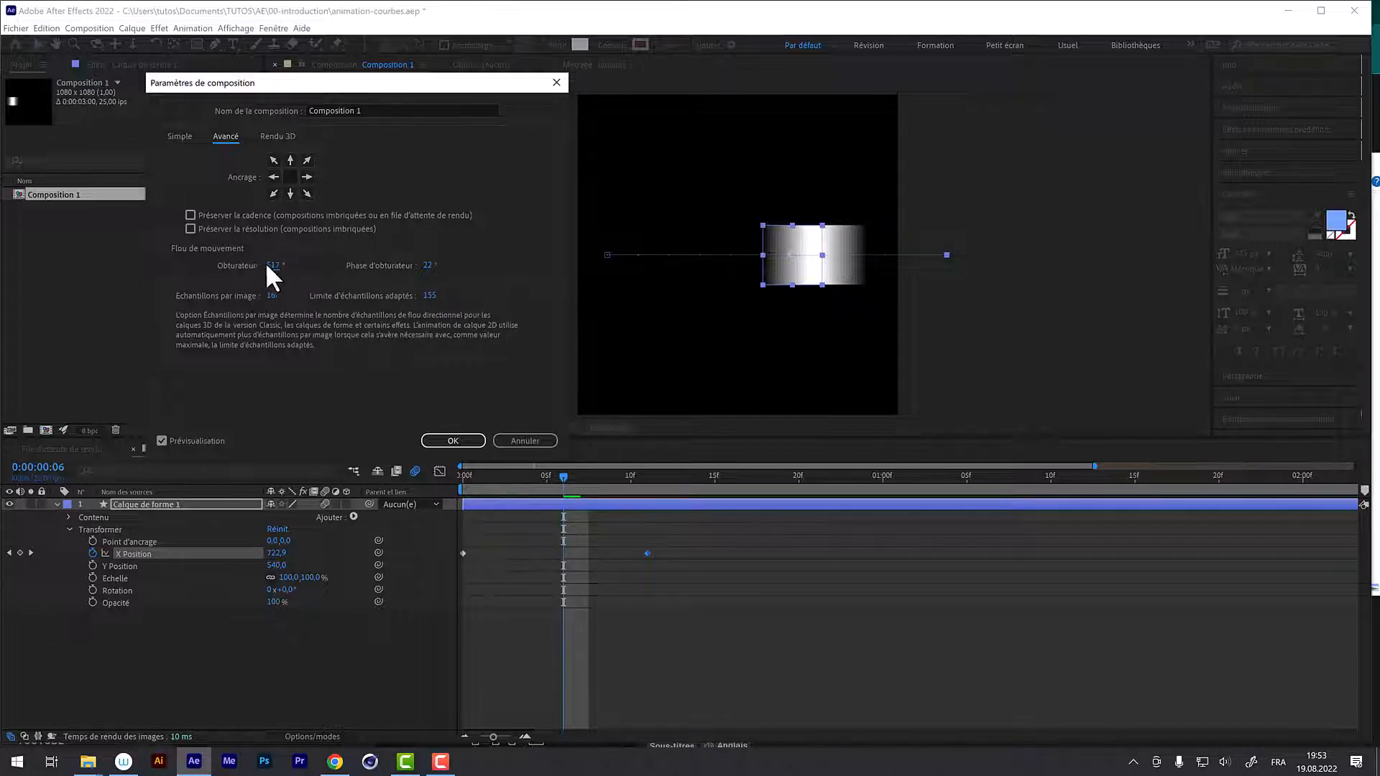
drag(267, 264, 338, 261)
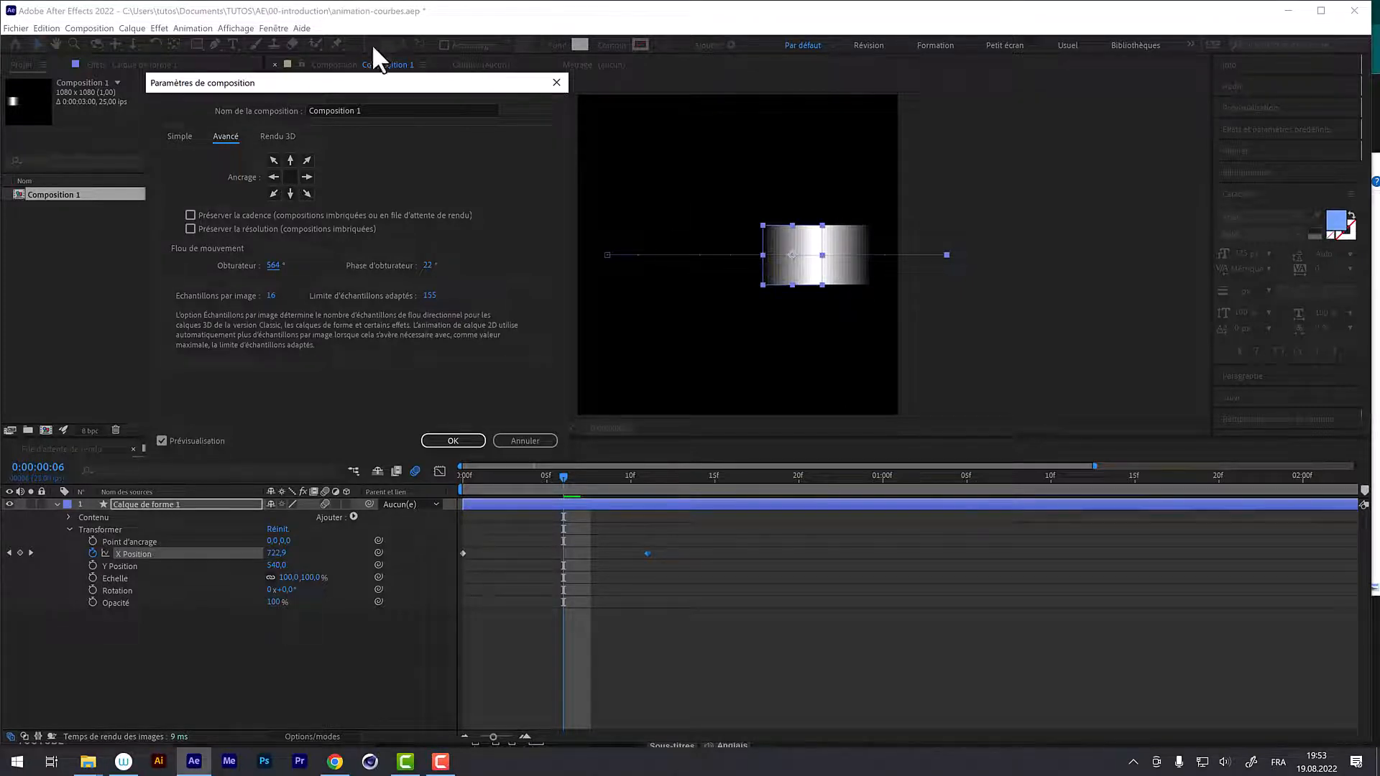
click(433, 442)
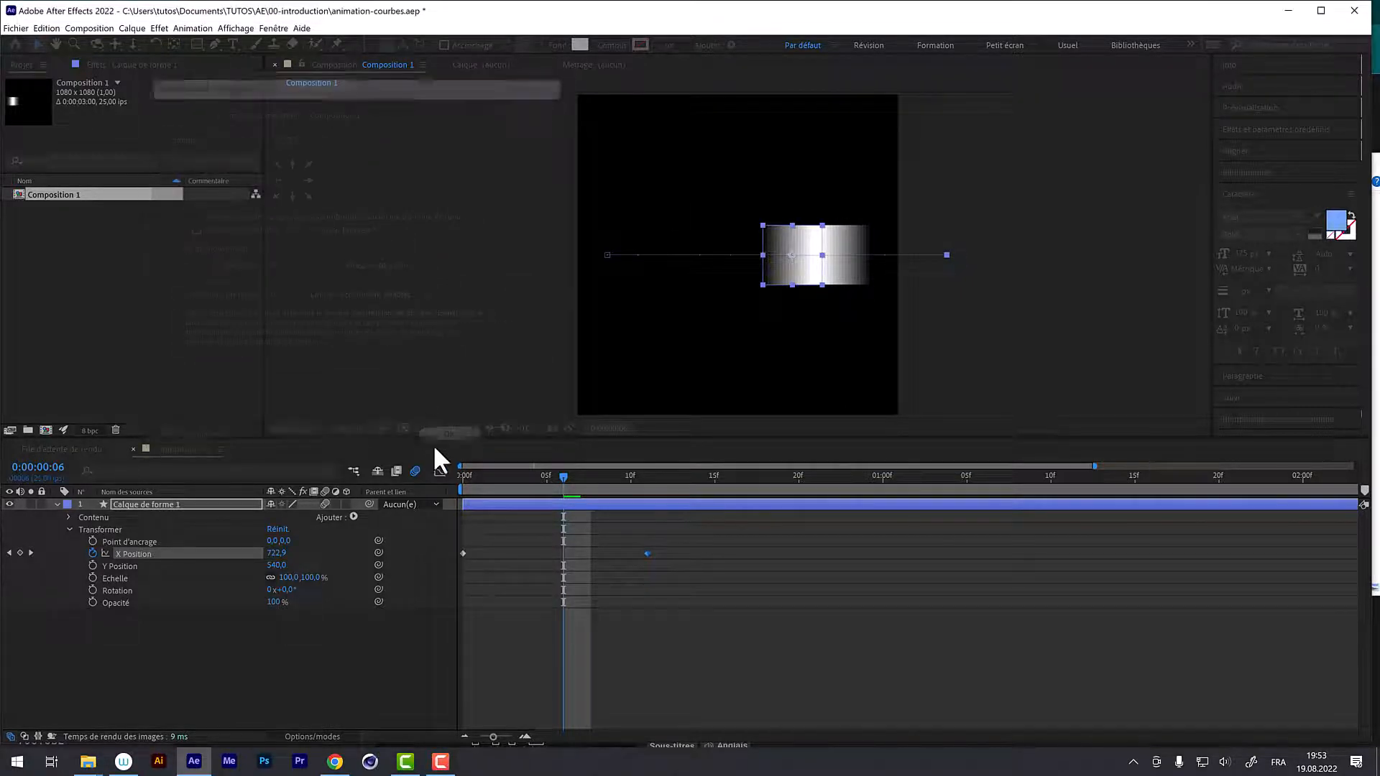
Step: Inspect the blur banding up close and set the composition's motion blur samples per frame to 32
click(310, 429)
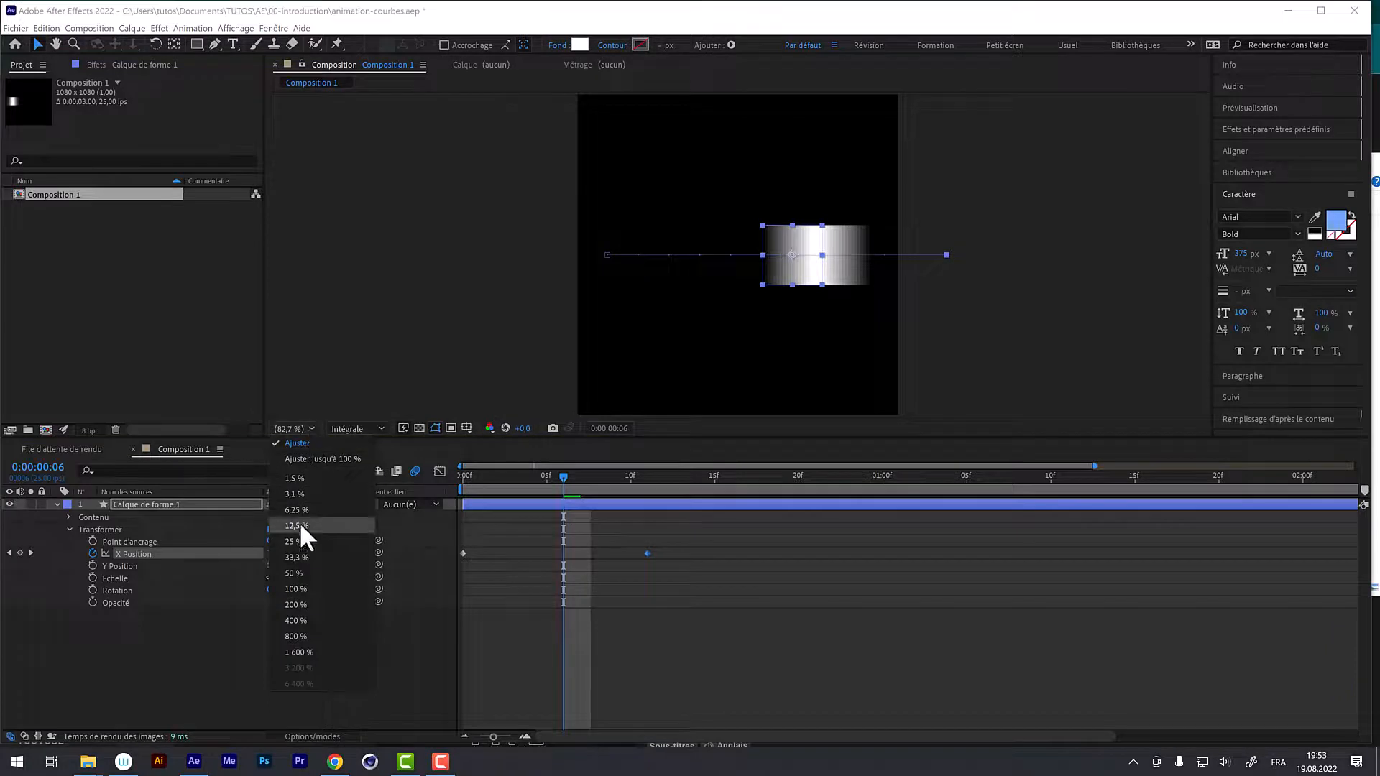
click(302, 604)
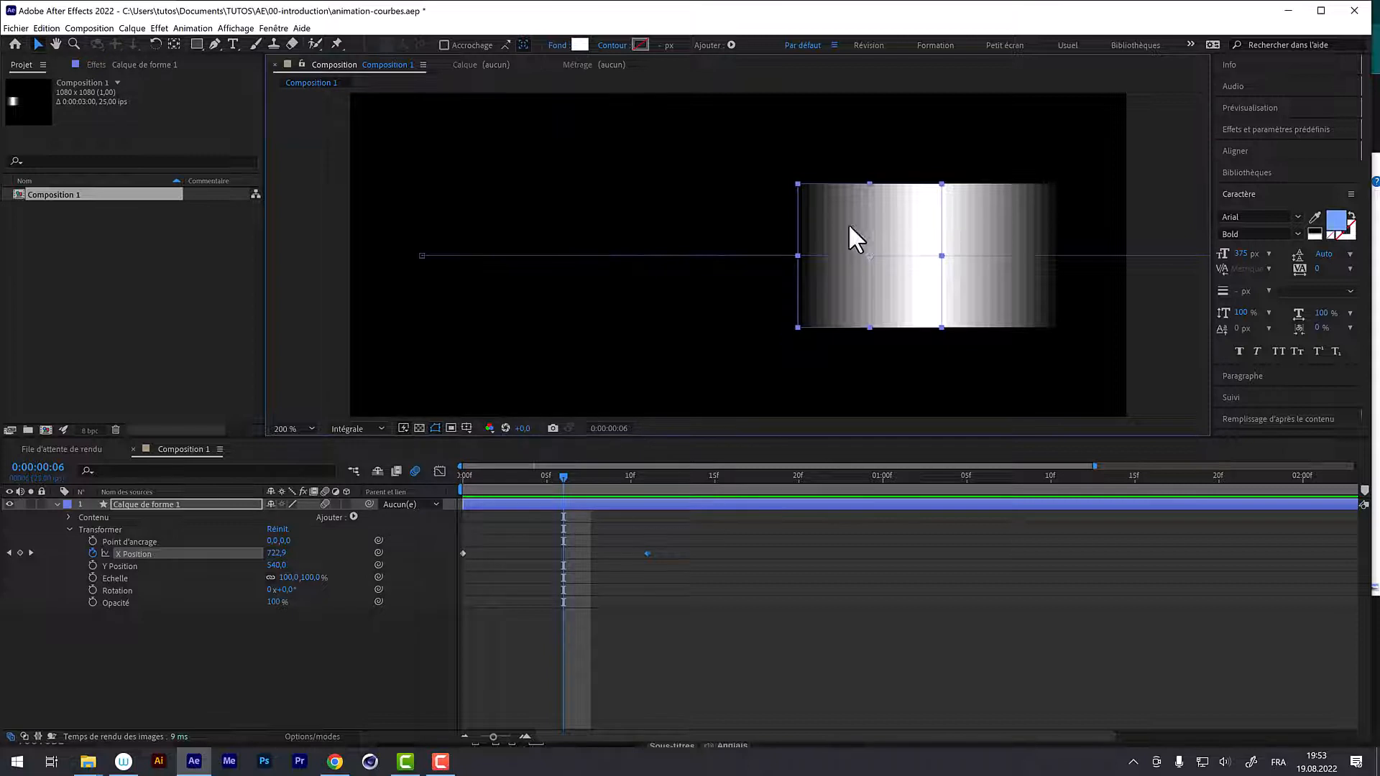
click(131, 26)
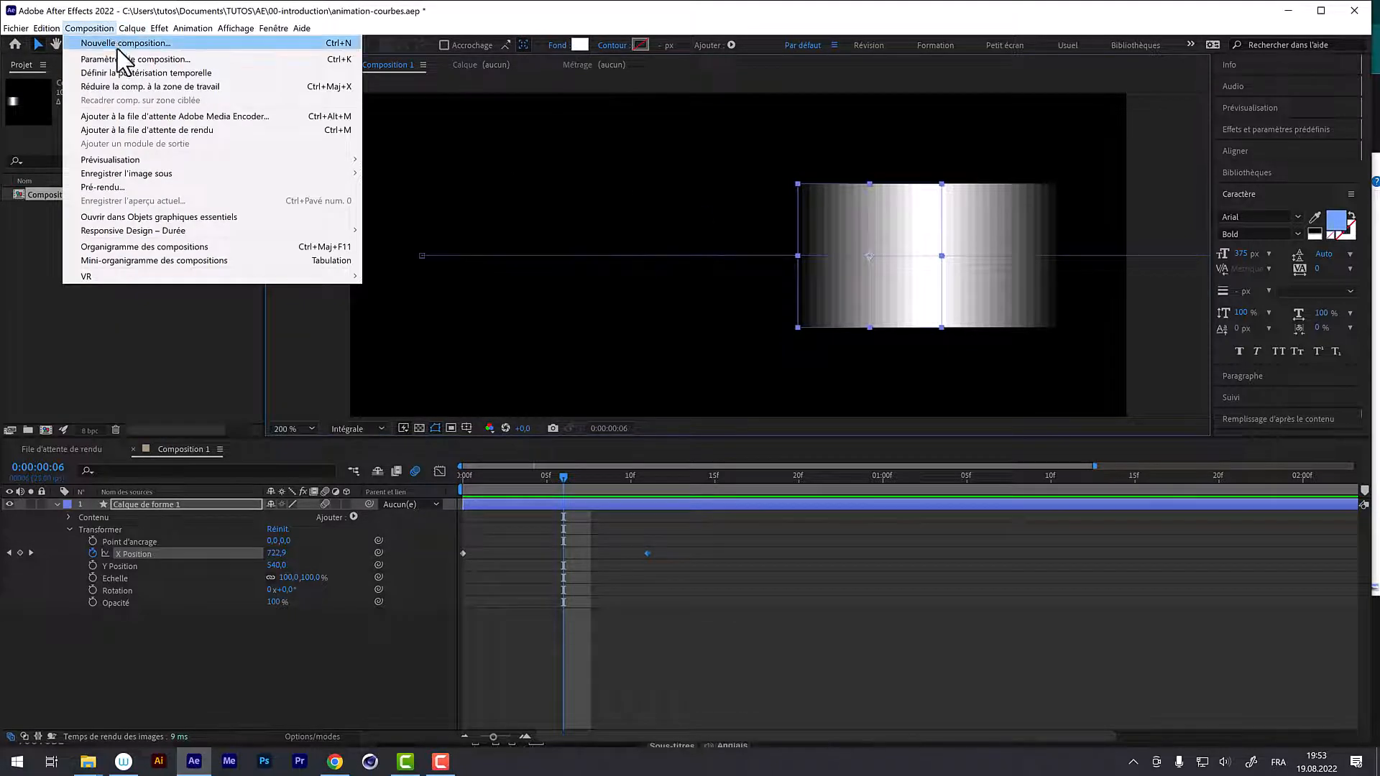
click(118, 51)
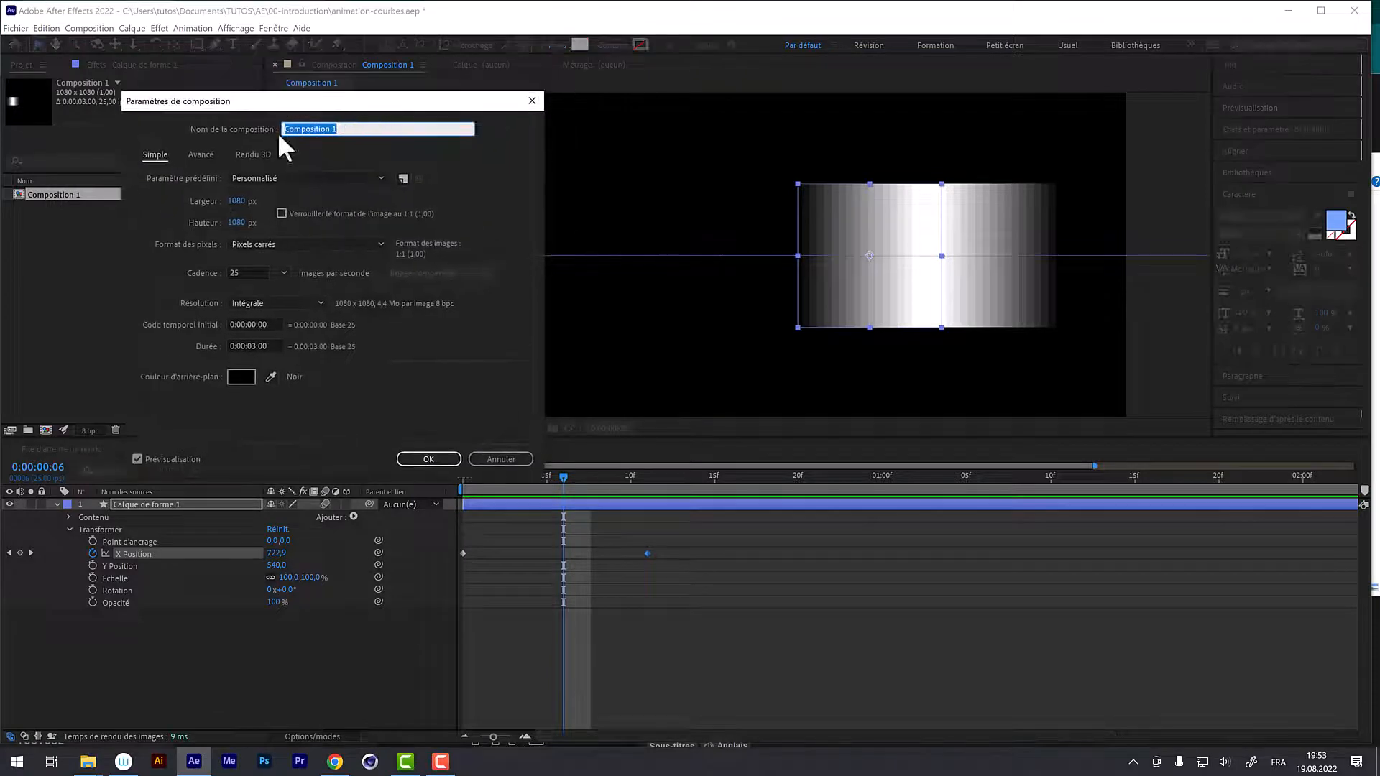
click(202, 155)
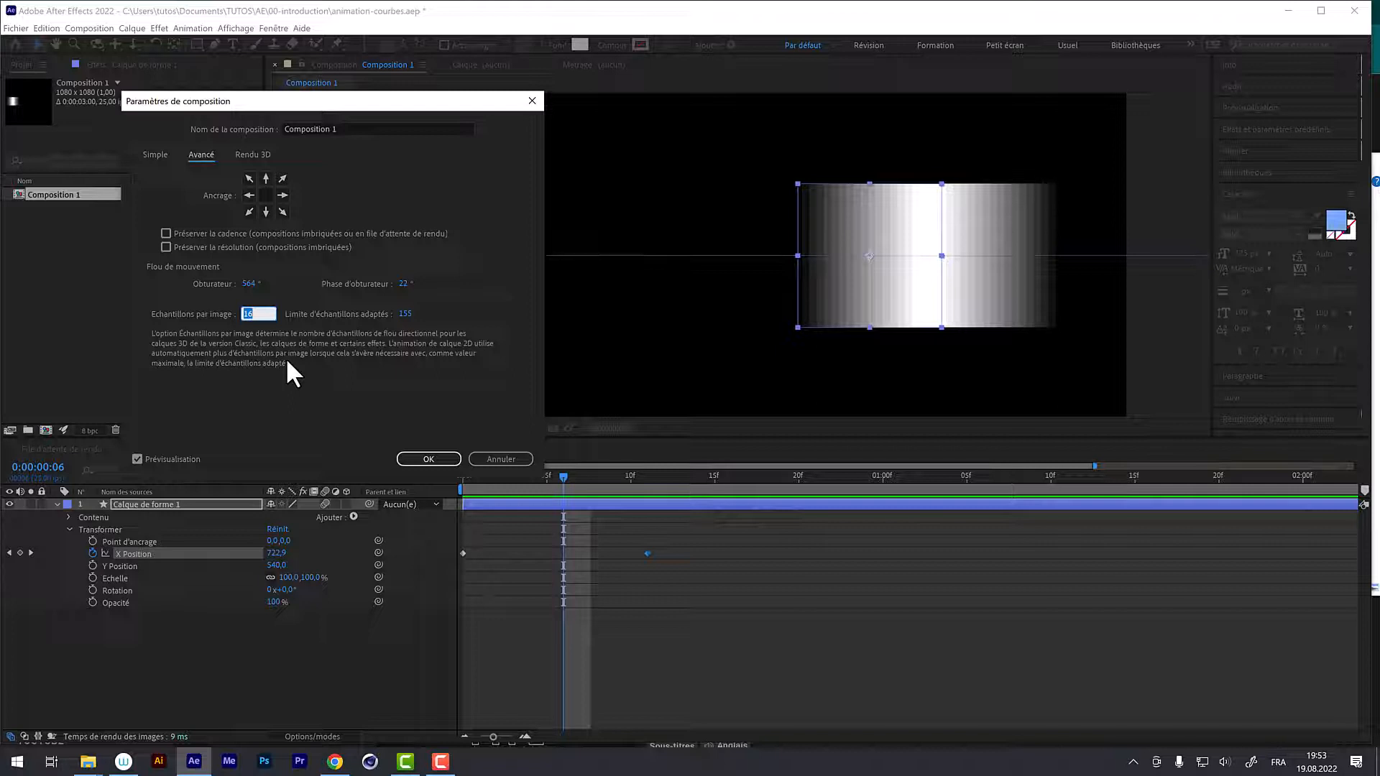
text(32)
key(Return)
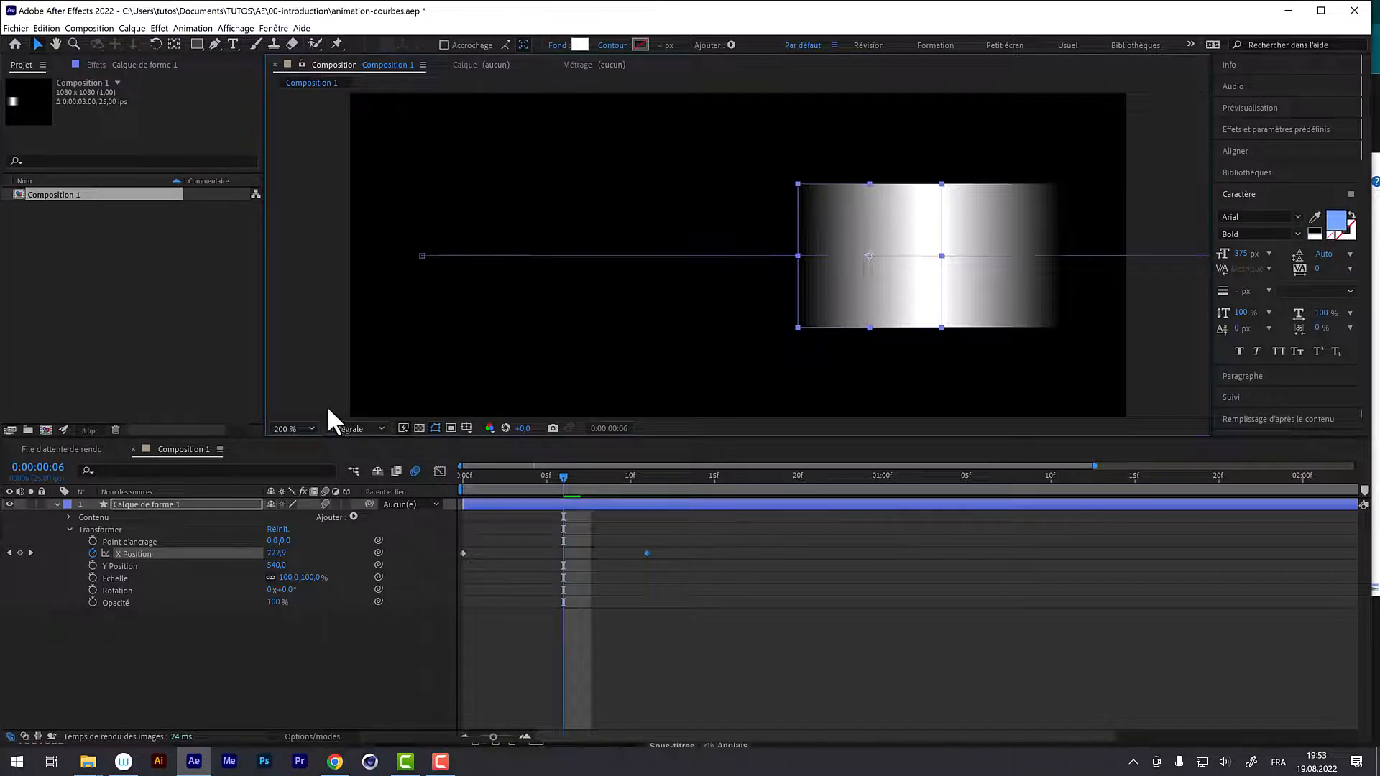
Step: Play the blurred animation at 100% magnification and check the square at frame 7
click(293, 429)
click(333, 590)
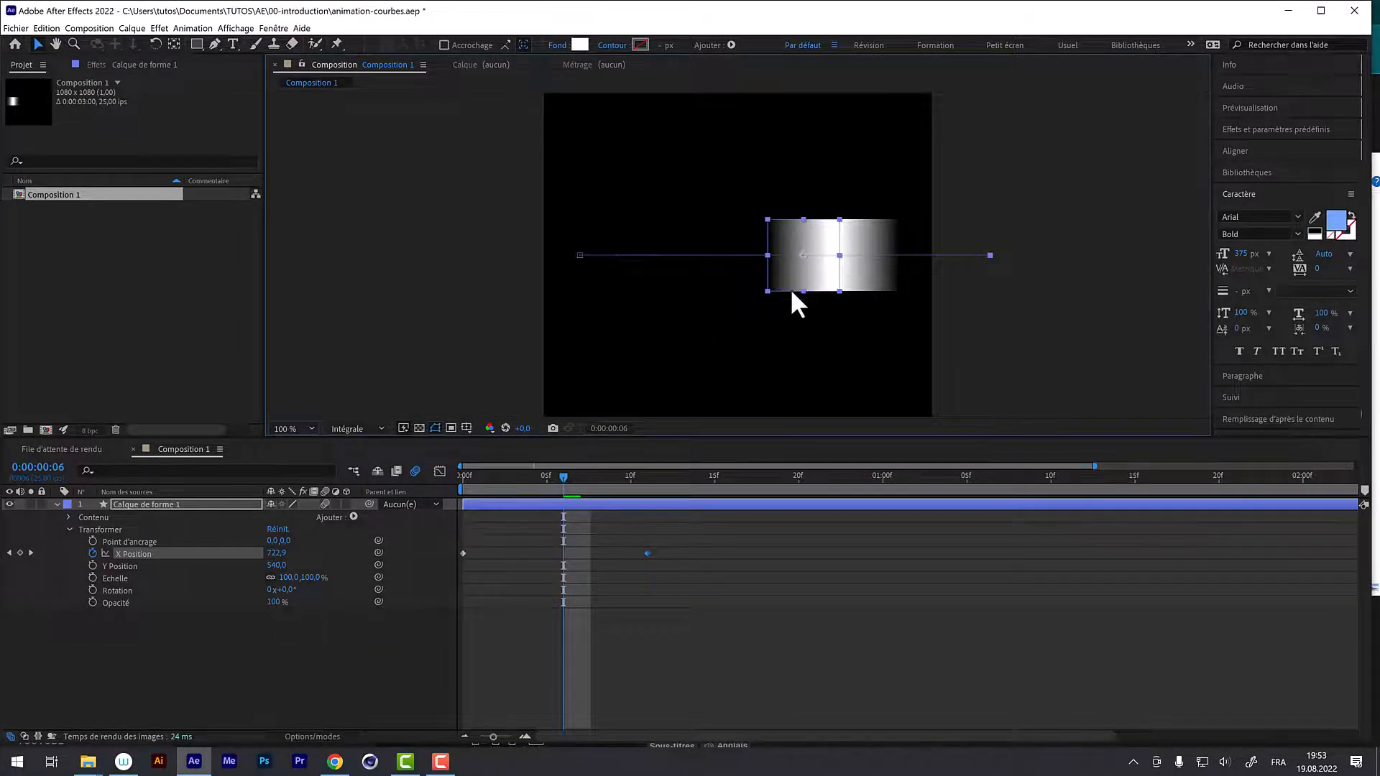
key(space)
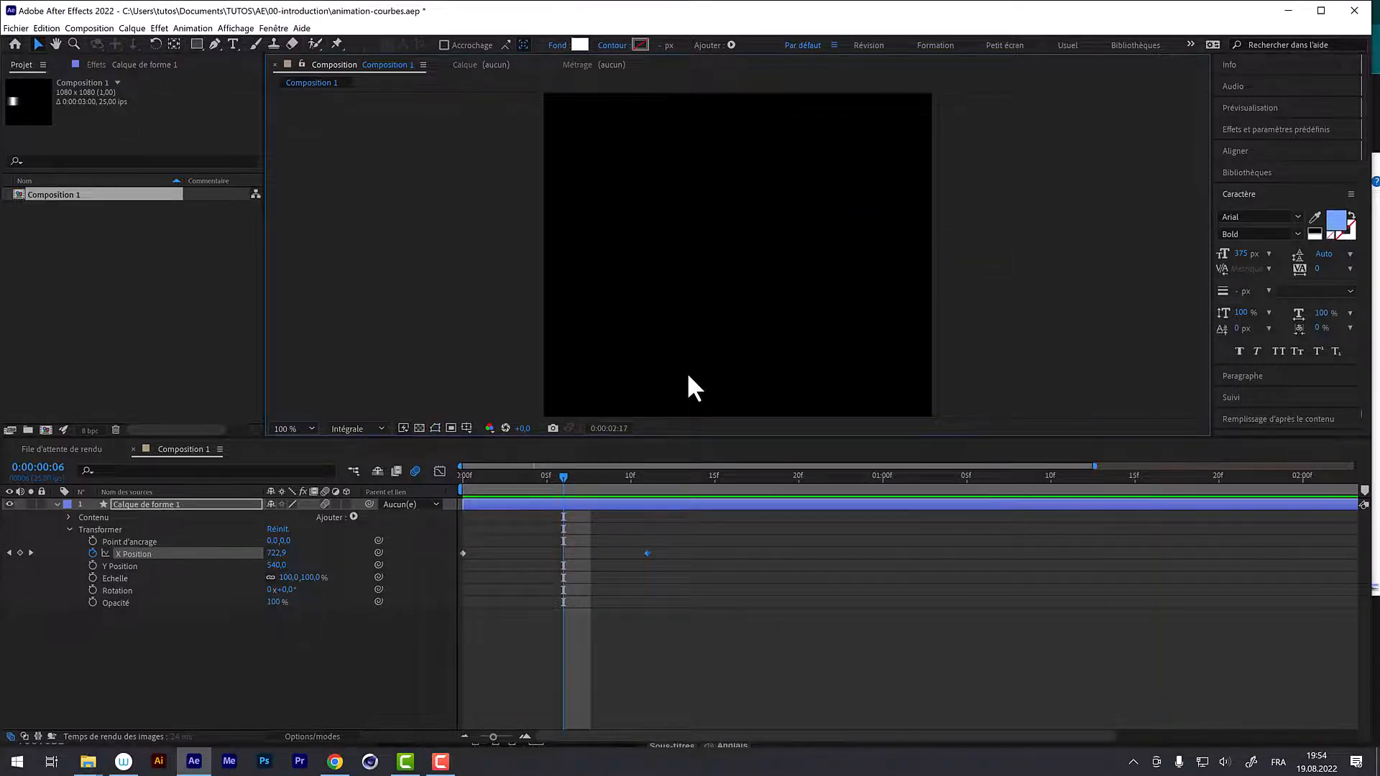
click(581, 469)
Step: Set the composition's motion blur to a 100° shutter angle and 16 samples per frame, viewing the square at frame 3
click(103, 28)
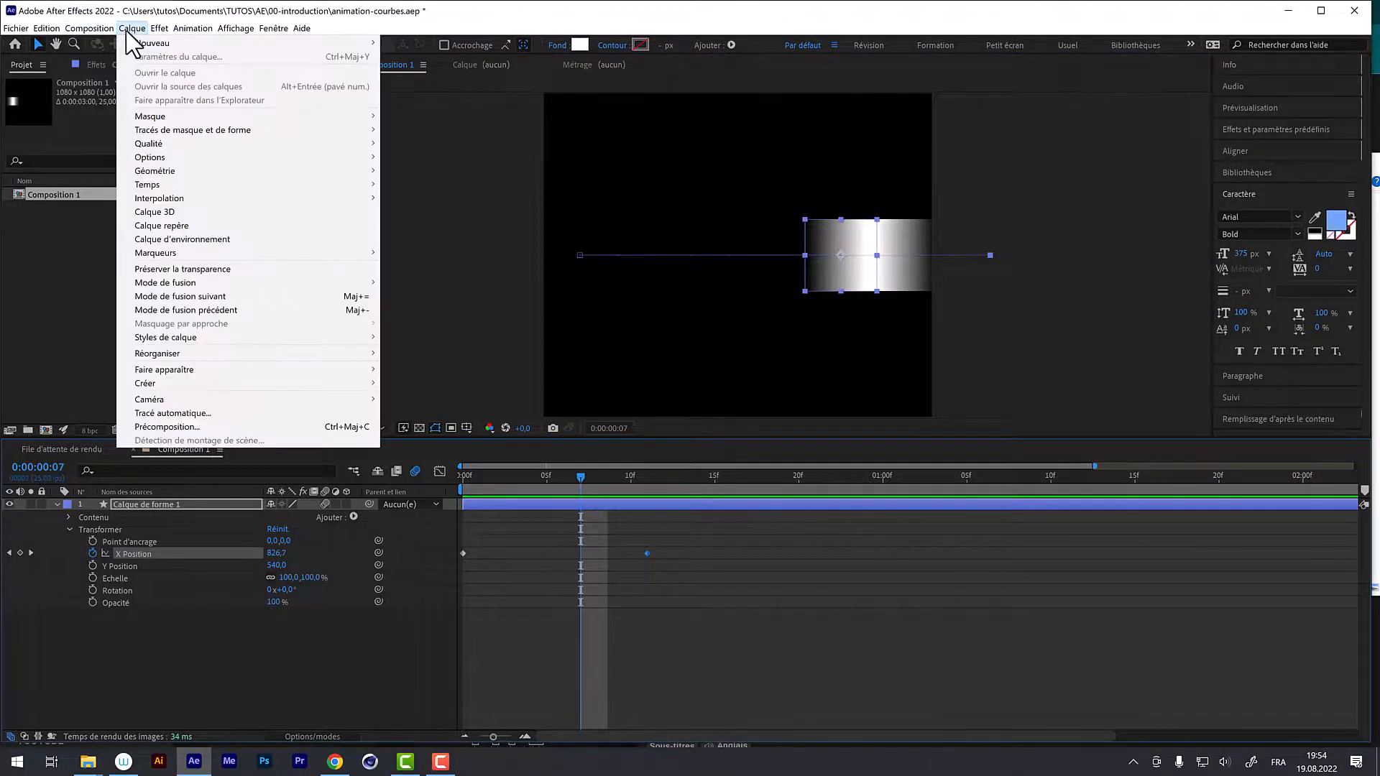
click(107, 18)
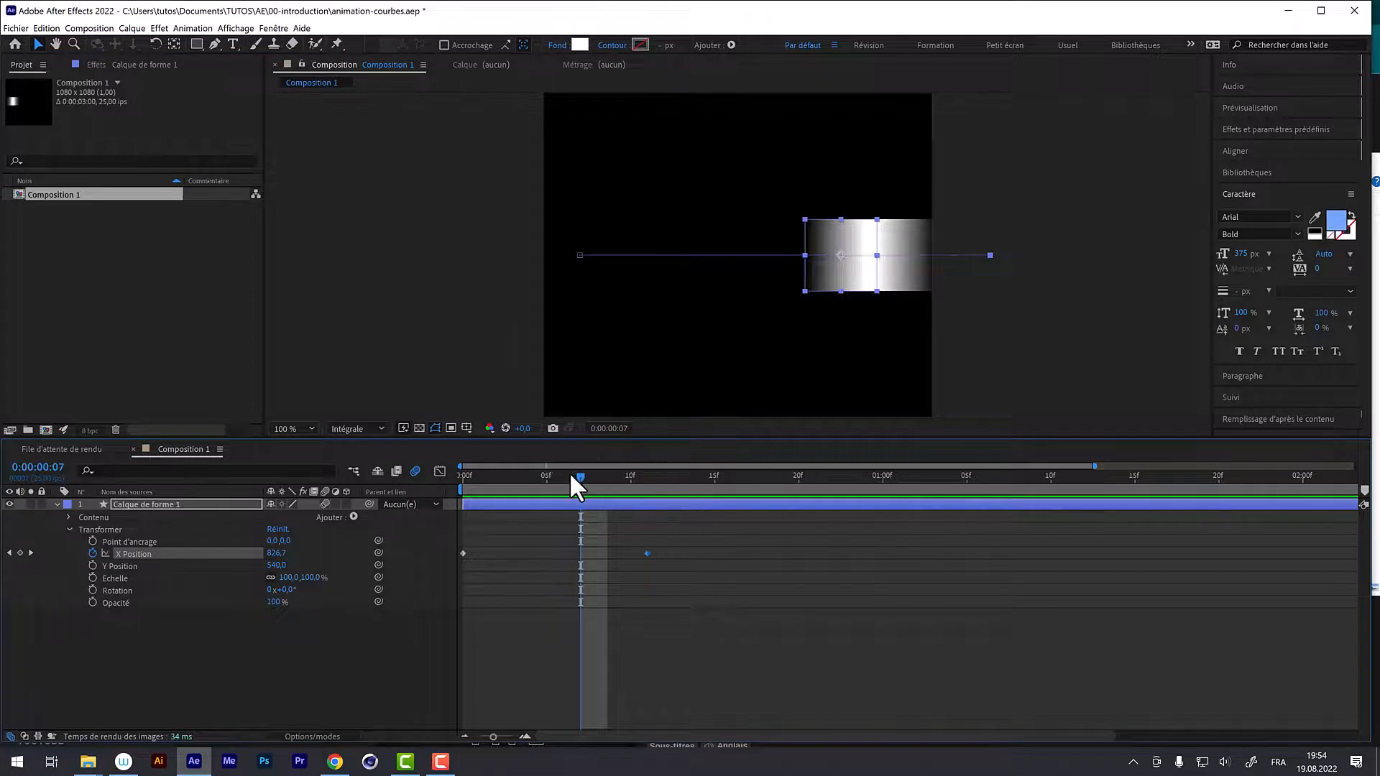
drag(571, 474, 498, 447)
click(117, 29)
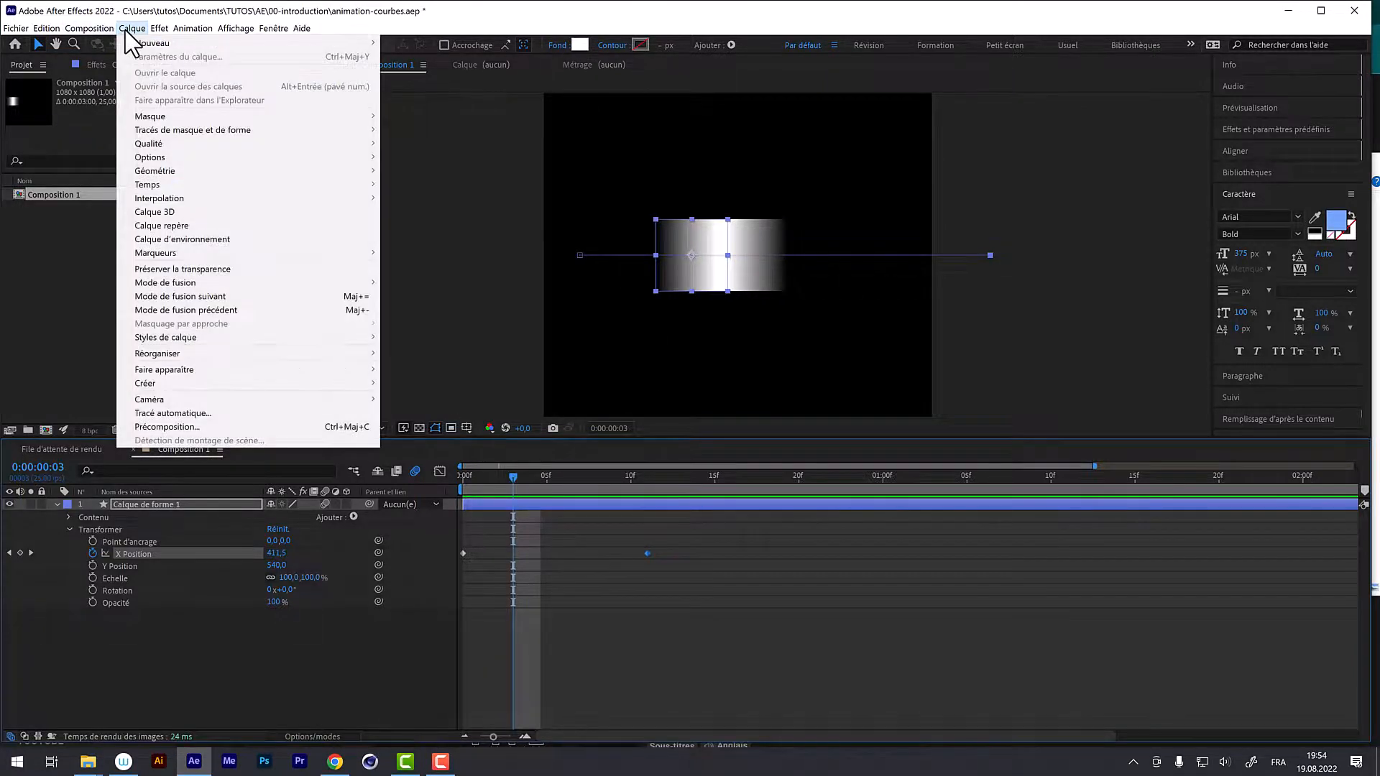
click(122, 59)
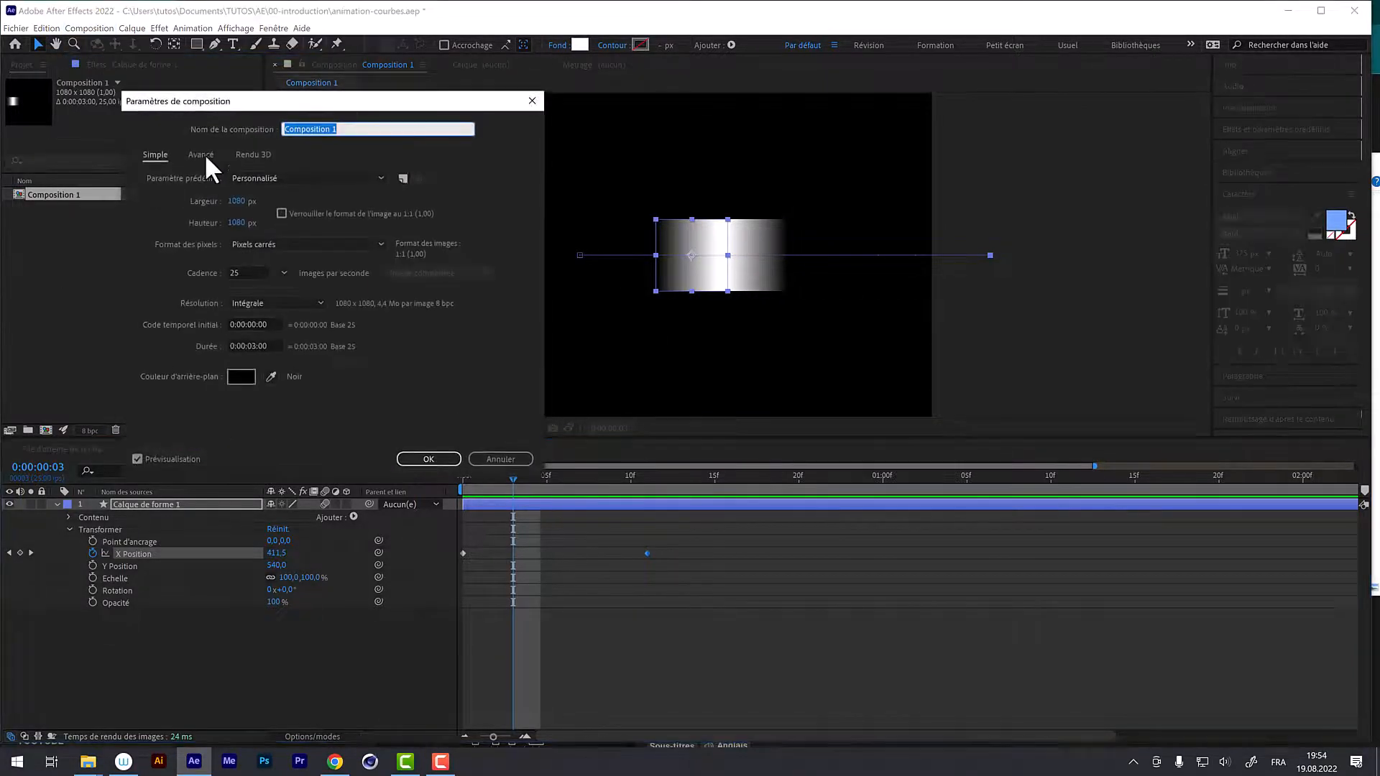
click(201, 155)
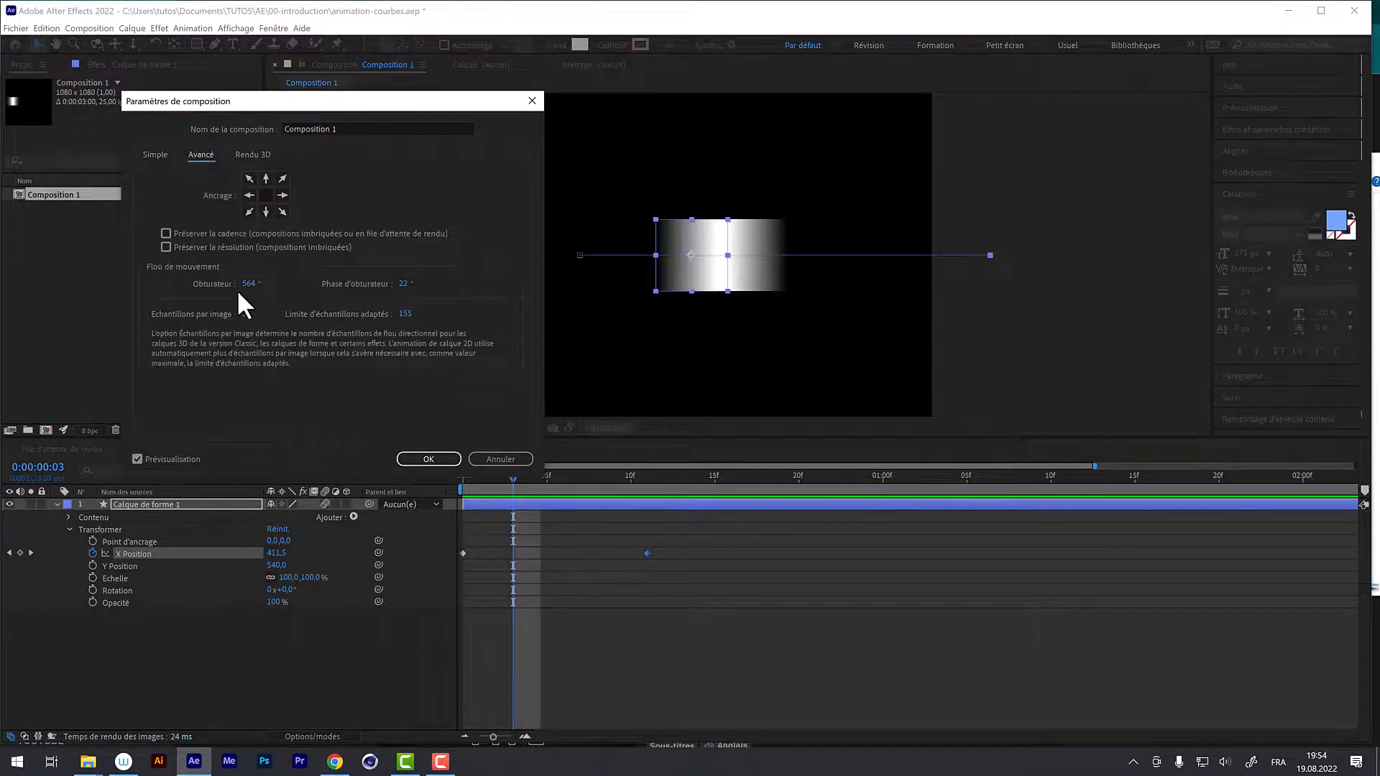
text(100)
click(248, 314)
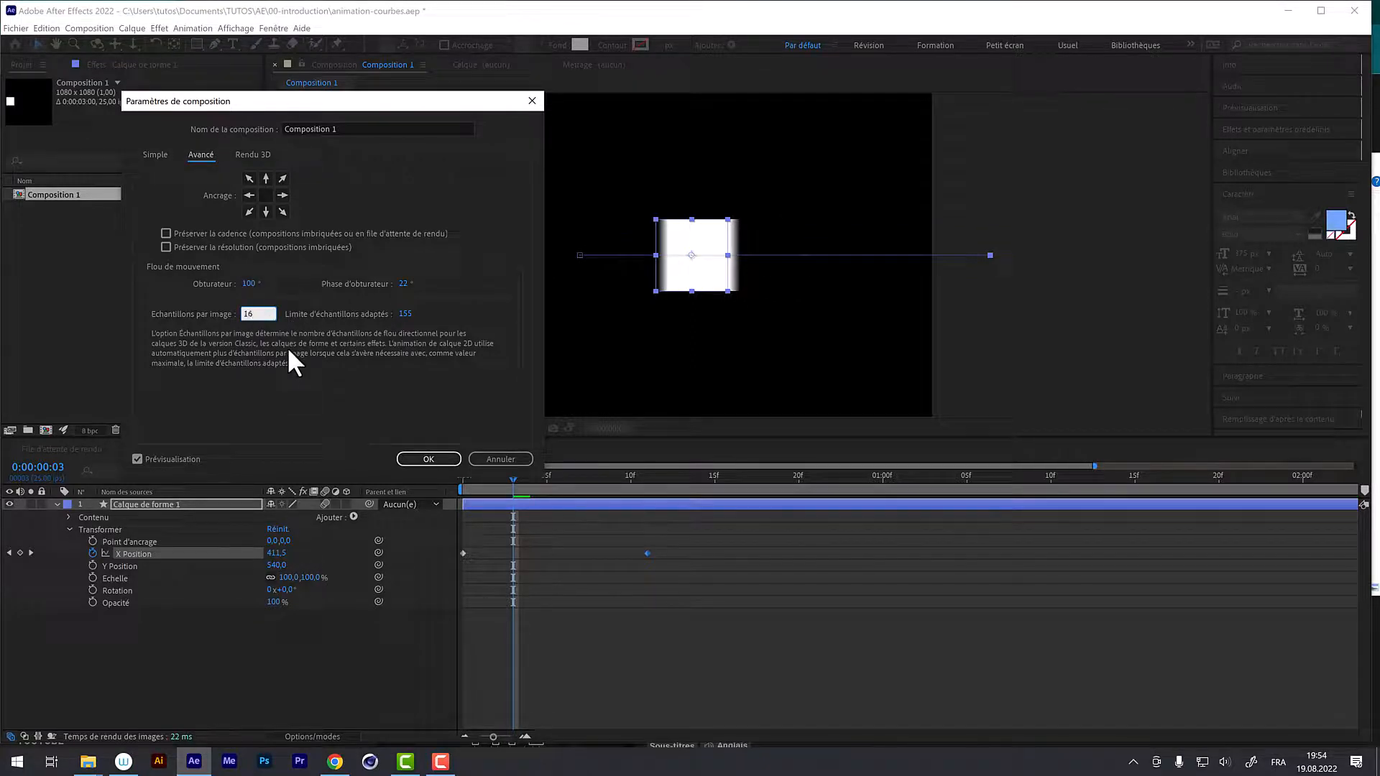
click(406, 458)
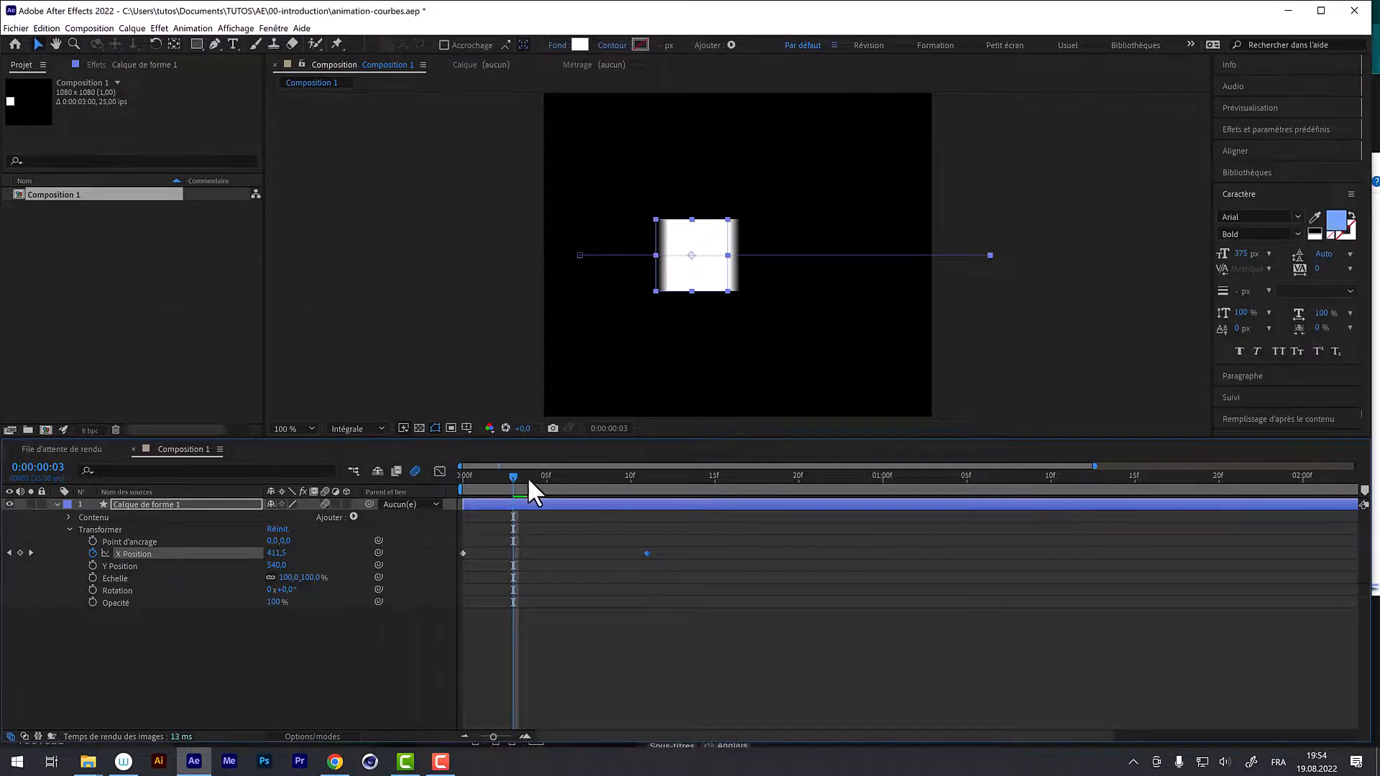
Step: Play the animation from the start and inspect the square's motion blur at frame 5
key(Home)
key(space)
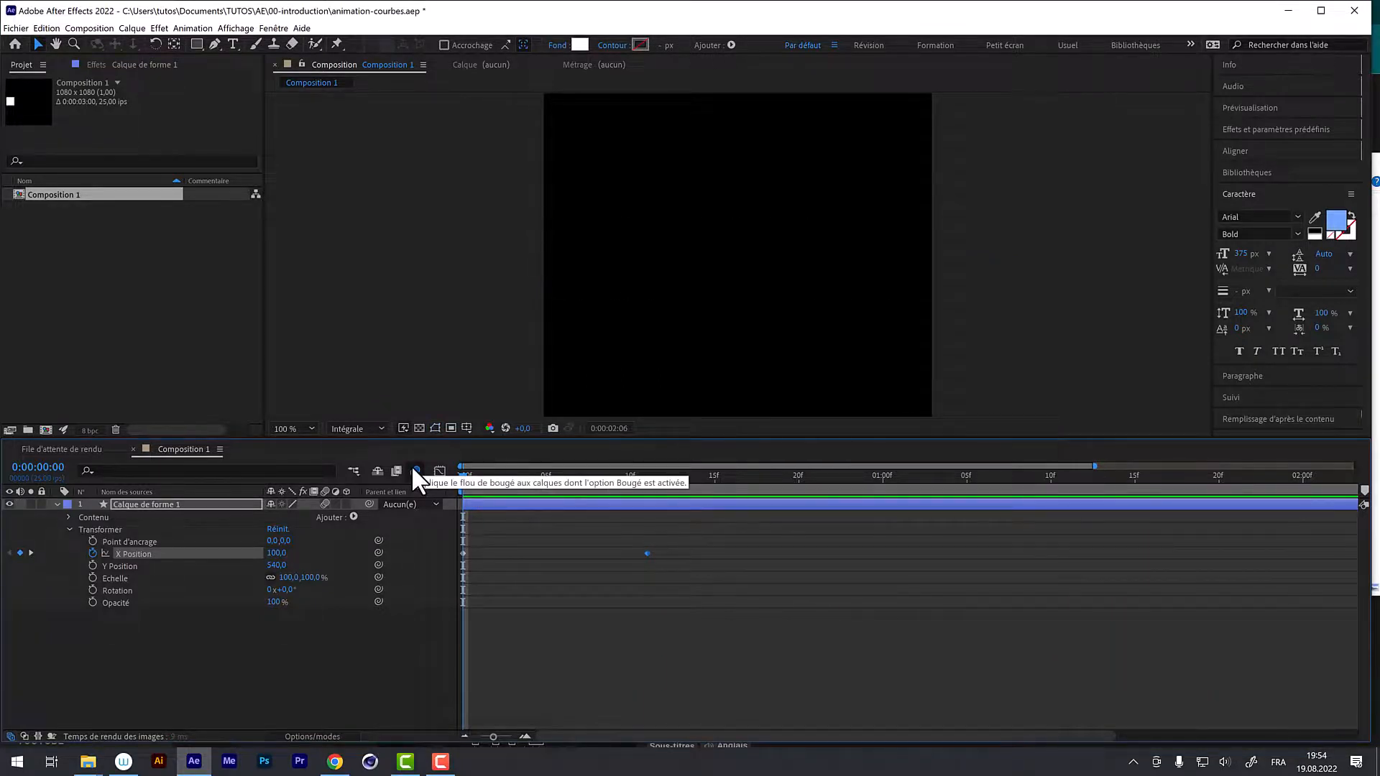
click(416, 471)
click(547, 476)
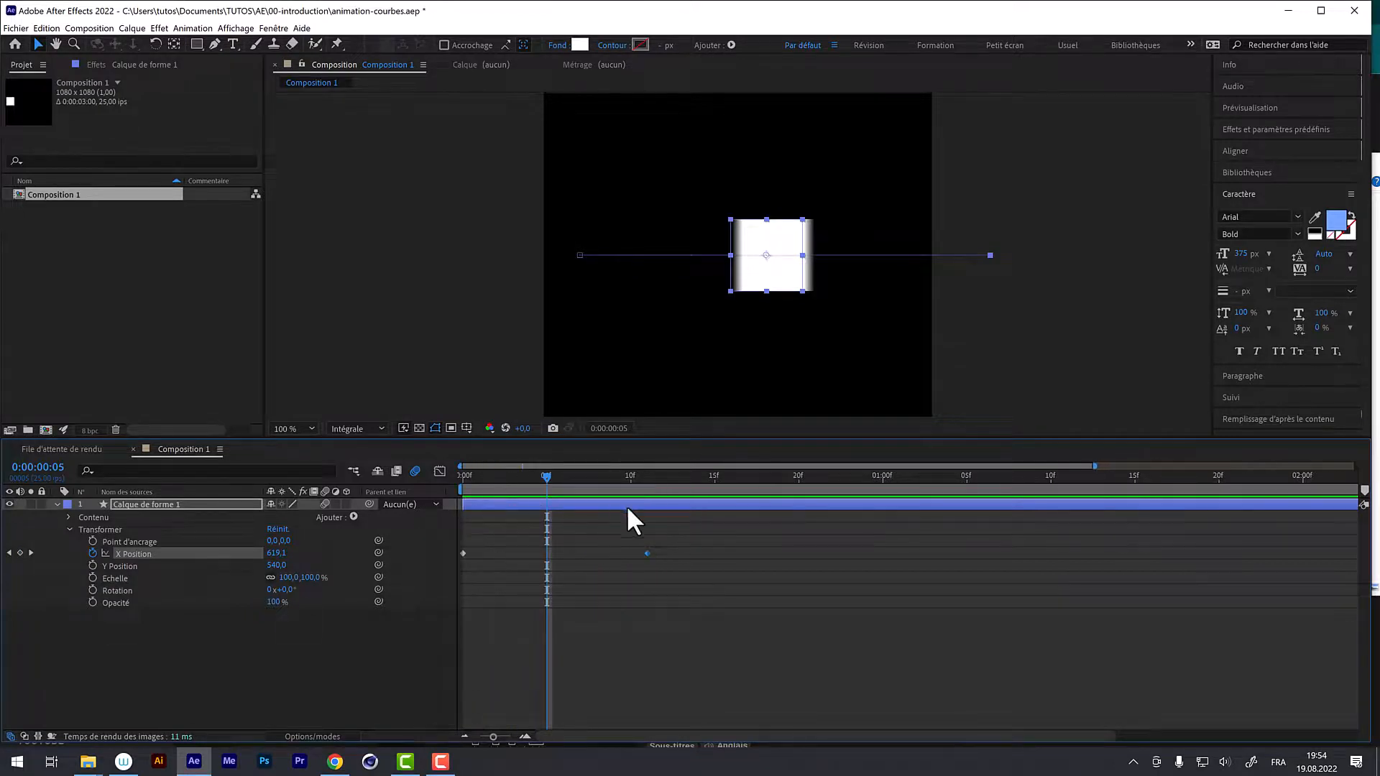
Step: Reposition the square inside the frame at the last X Position keyframe with Y Position 505, and preview from the start
mouse_move(640, 473)
mouse_down()
mouse_move(670, 469)
mouse_move(648, 474)
mouse_up()
drag(966, 260, 804, 248)
drag(709, 475, 391, 528)
key(space)
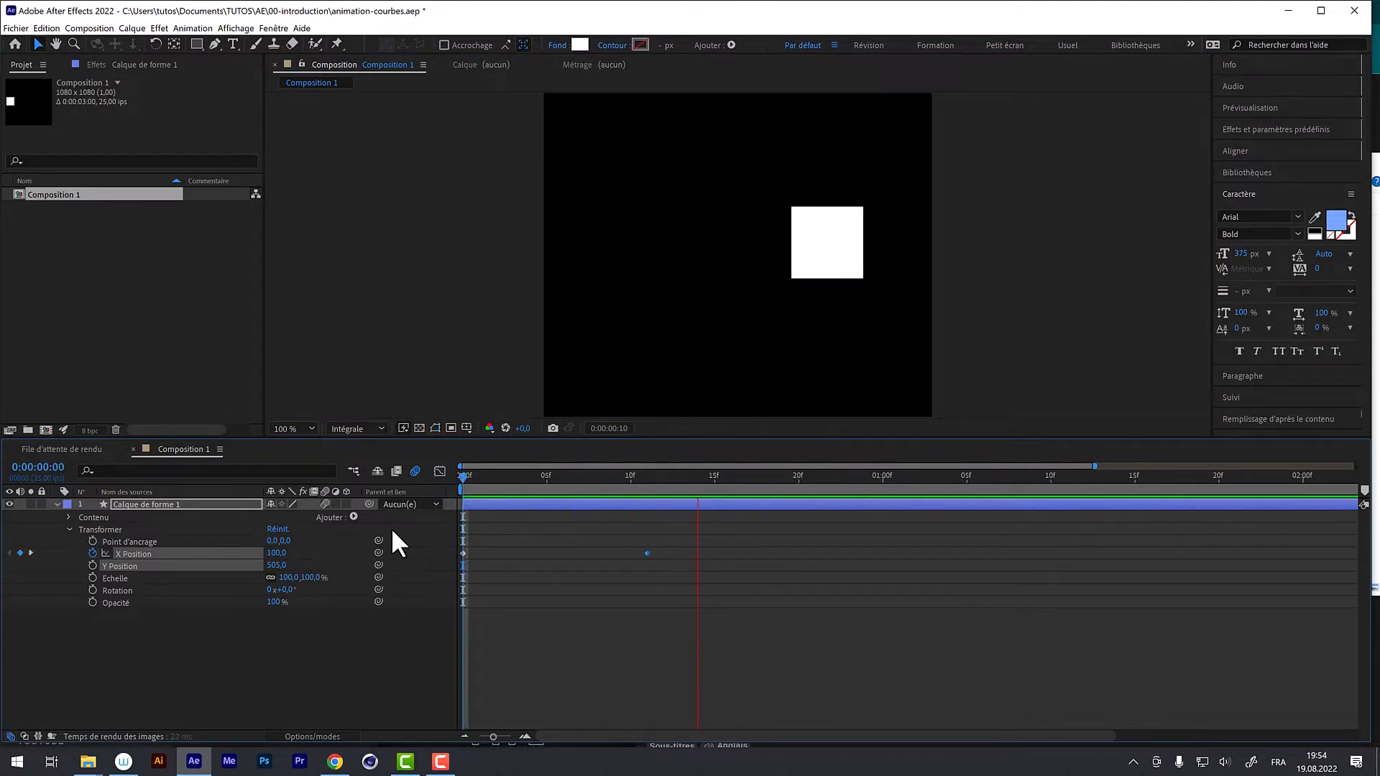